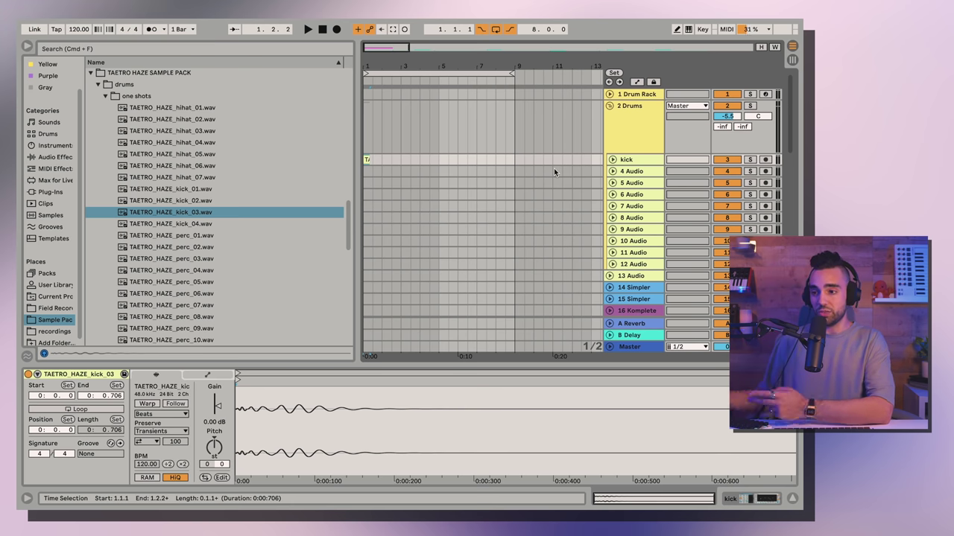
# Step: Unfold the kick track, shorten the TAETRO_HAZE_kick_03 clip to one beat ending at 0.500, and listen to it
pyautogui.click(612, 159)
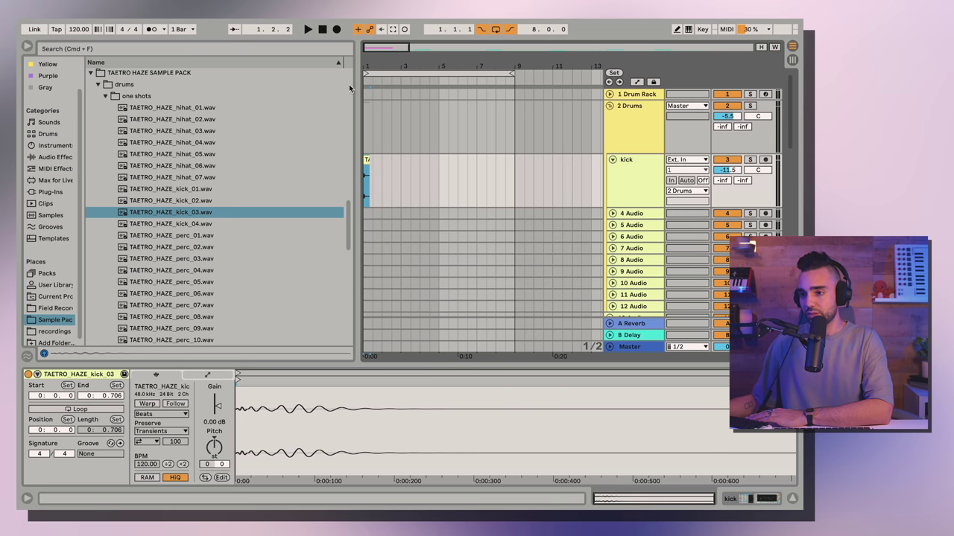
pyautogui.moveTo(371, 67); pyautogui.dragTo(360, 114)
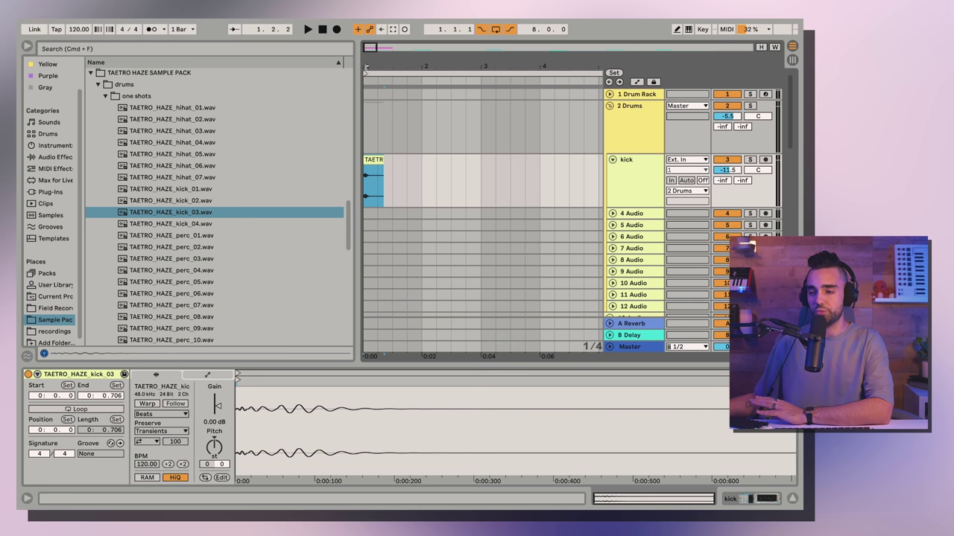
pyautogui.moveTo(385, 183); pyautogui.dragTo(378, 182)
pyautogui.click(378, 164)
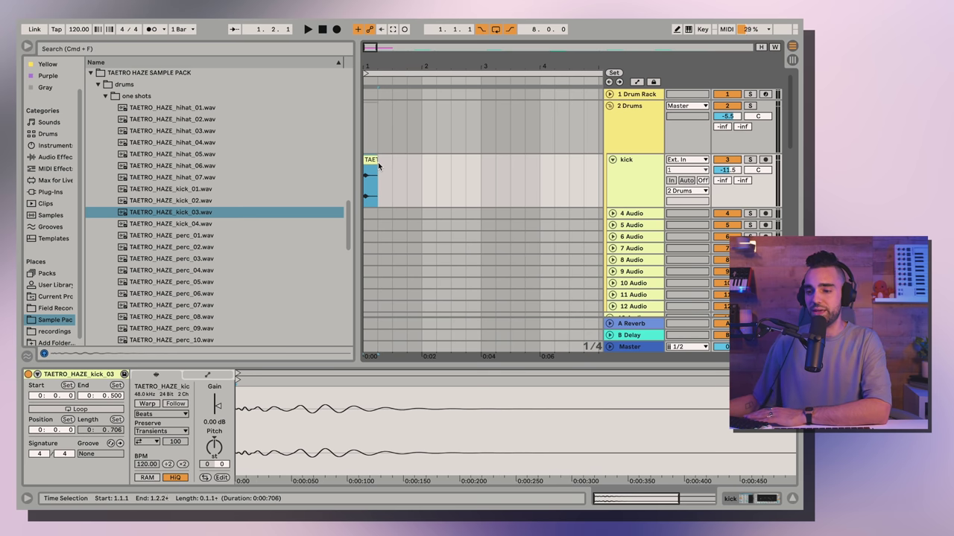
pyautogui.press('space')
pyautogui.press('space')
pyautogui.press('space')
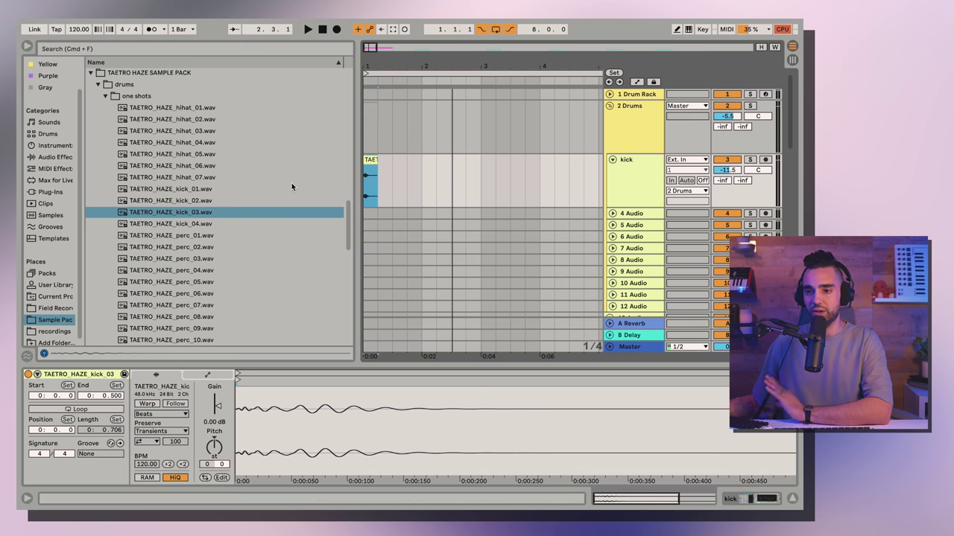
# Step: Audition percussion and snare one-shots from the TAETRO HAZE sample pack for a backbeat sound
pyautogui.scroll(-5, 212, 181)
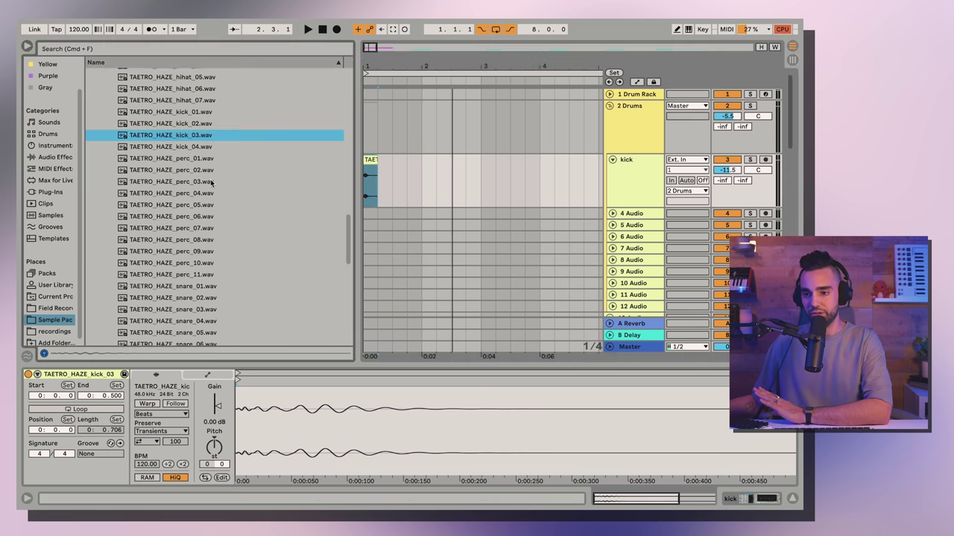
pyautogui.click(196, 195)
pyautogui.scroll(1, 196, 201)
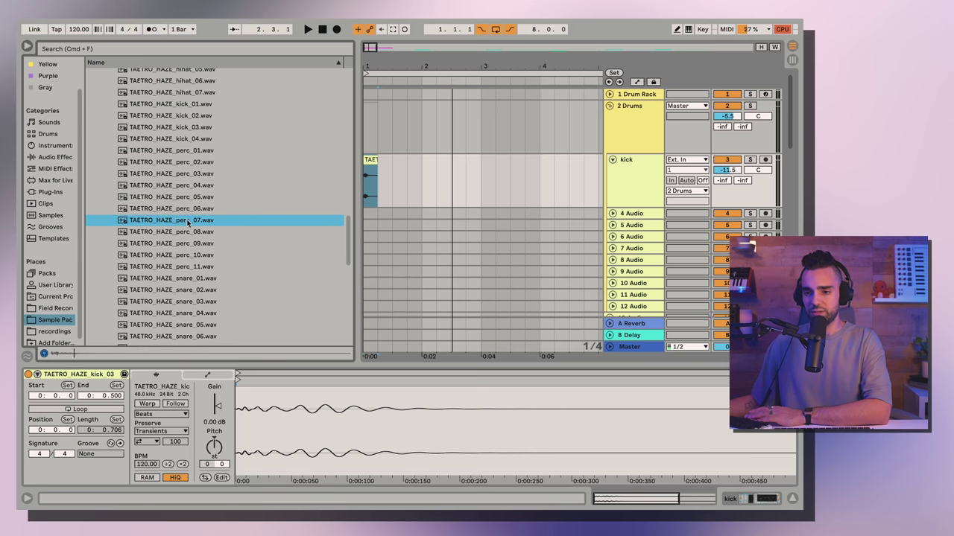
pyautogui.click(182, 232)
pyautogui.click(175, 245)
pyautogui.click(192, 292)
pyautogui.click(193, 302)
pyautogui.click(191, 278)
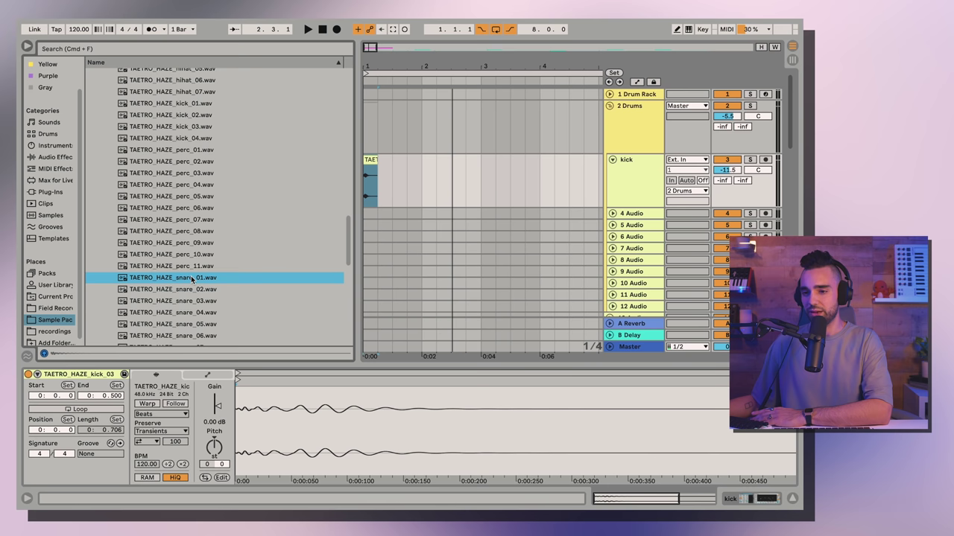
pyautogui.click(188, 175)
pyautogui.click(186, 186)
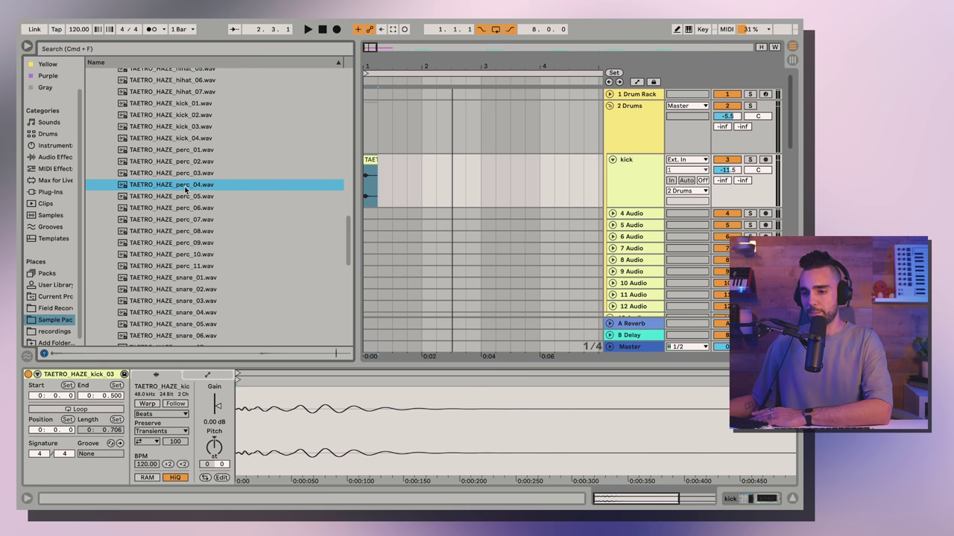
# Step: Place TAETRO_HAZE_perc_06.wav on audio track 4 at 1.2.1, unfold the track, and hide the browser
pyautogui.click(181, 208)
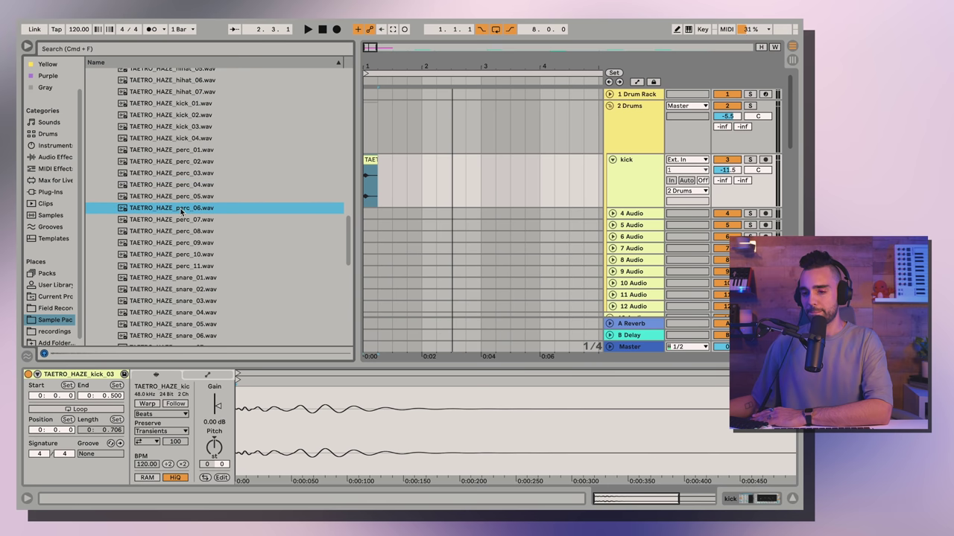
pyautogui.moveTo(173, 212); pyautogui.dragTo(380, 215)
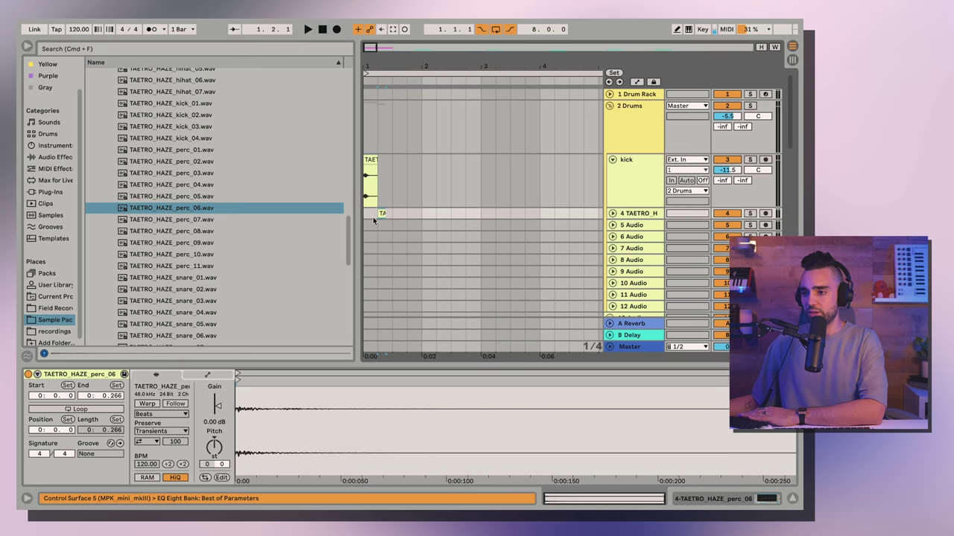
pyautogui.click(612, 213)
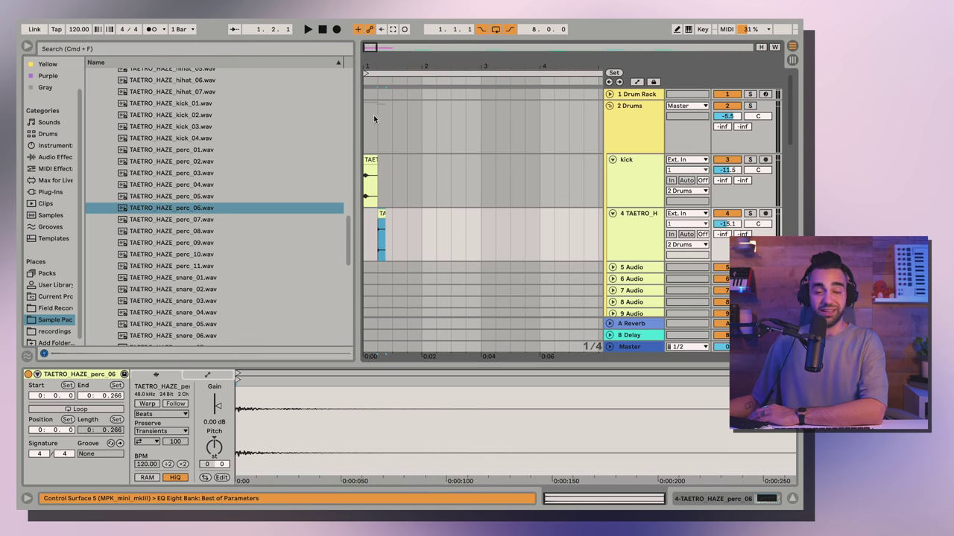
pyautogui.click(27, 47)
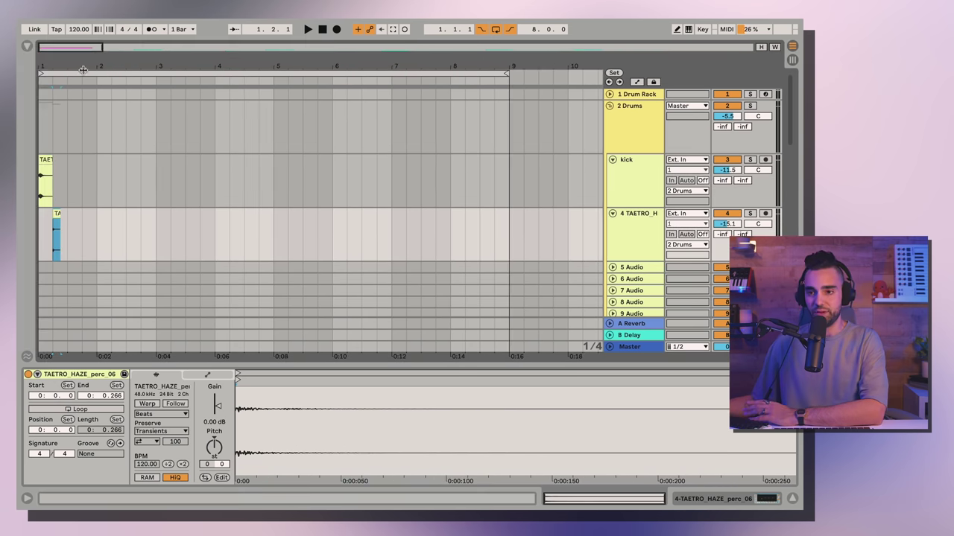
# Step: Move the percussion clip to beat 3 of bar 1 and trim its end to 0.250, checking it in playback
pyautogui.moveTo(57, 66); pyautogui.dragTo(119, 64)
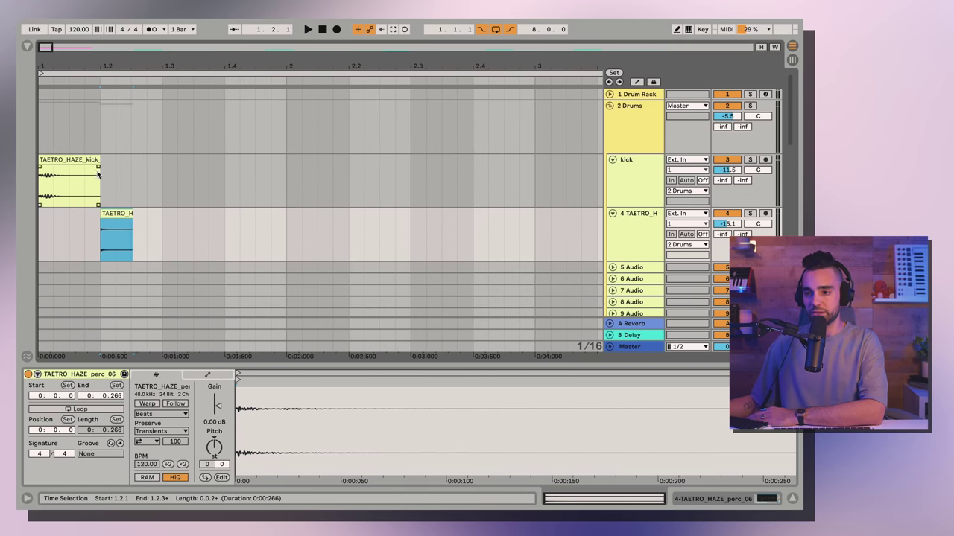
pyautogui.click(322, 32)
pyautogui.press('space')
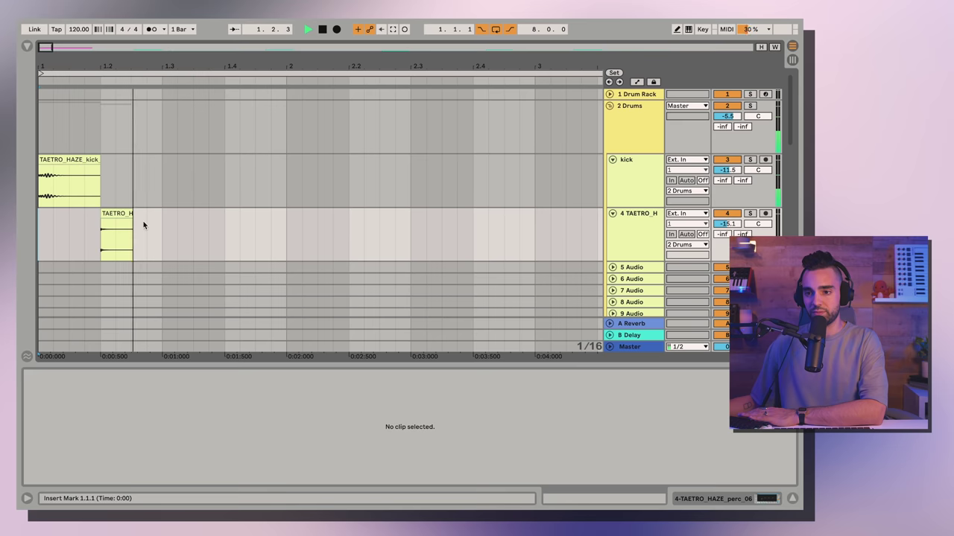
pyautogui.press('space')
pyautogui.moveTo(117, 214); pyautogui.dragTo(179, 214)
pyautogui.click(323, 31)
pyautogui.press('space')
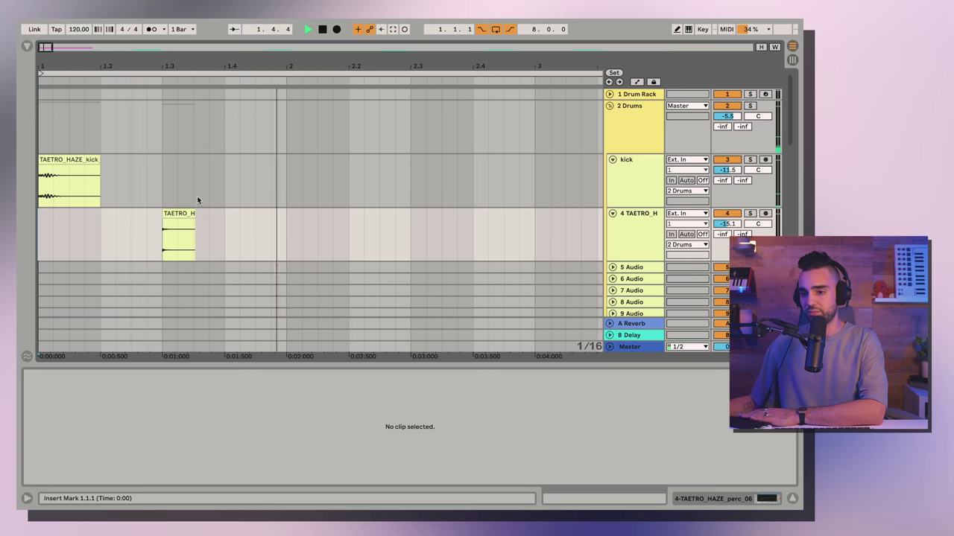
pyautogui.click(192, 218)
pyautogui.press('space')
# Step: Duplicate the one-bar percussion section on track 4 repeatedly to fill bars 1 through 8
pyautogui.moveTo(280, 216); pyautogui.dragTo(33, 222)
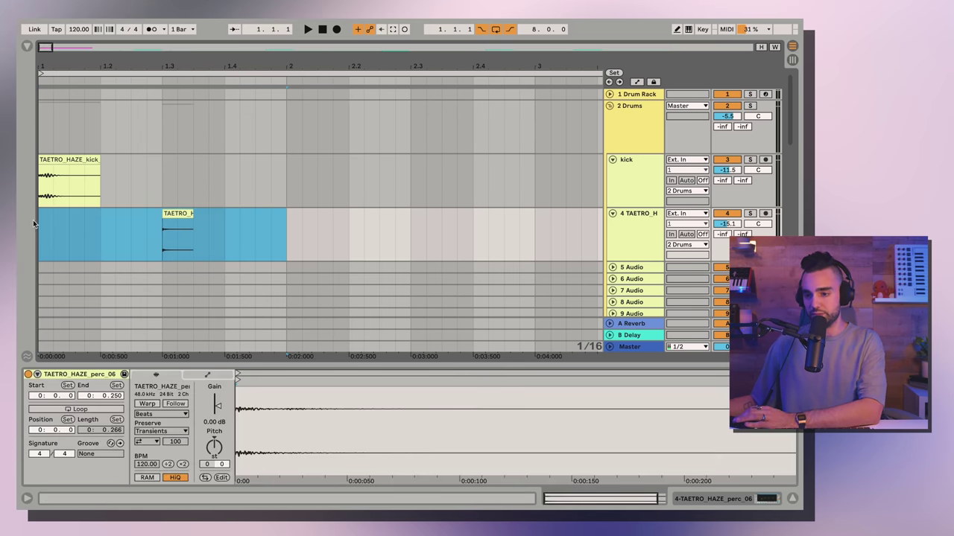
pyautogui.hotkey('ctrl', 'd')
pyautogui.moveTo(199, 66); pyautogui.dragTo(97, 67)
pyautogui.hotkey('ctrl', 'd')
pyautogui.hotkey('ctrl', 'd')
pyautogui.hotkey('ctrl', 'd')
pyautogui.press('-')
pyautogui.hotkey('ctrl', 'd')
pyautogui.hotkey('ctrl', 'd')
pyautogui.hotkey('ctrl', 'd')
pyautogui.scroll(-10, 104, 161)
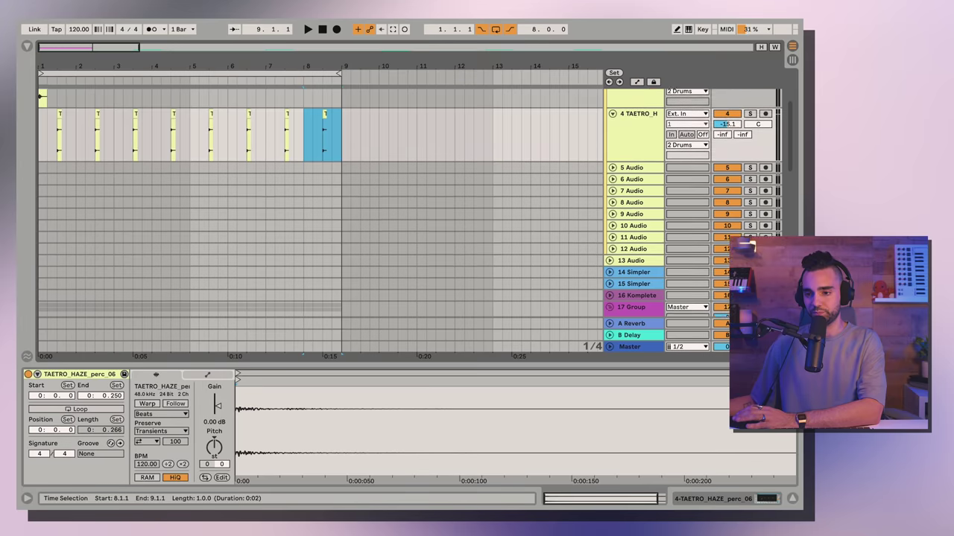
pyautogui.scroll(10, 105, 161)
# Step: Duplicate the kick clip in bar 1 and place the copy at 1.2.4
pyautogui.moveTo(43, 64); pyautogui.dragTo(43, 115)
pyautogui.click(72, 158)
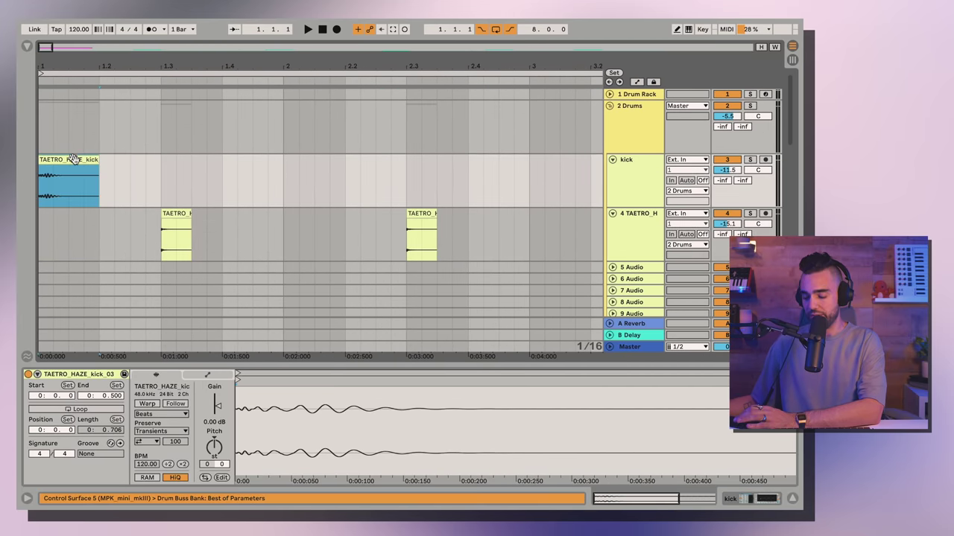
pyautogui.hotkey('ctrl', 'd')
pyautogui.moveTo(124, 160); pyautogui.dragTo(170, 161)
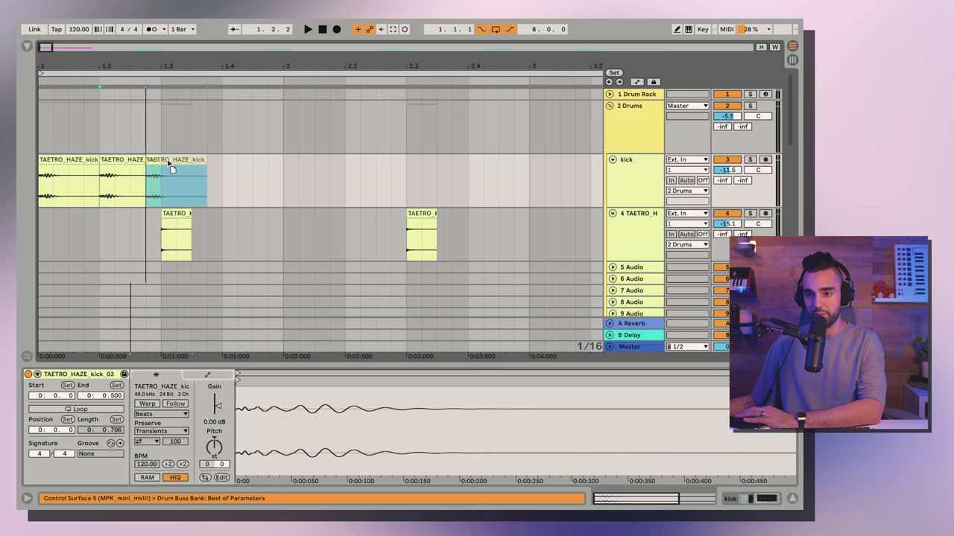
pyautogui.click(326, 31)
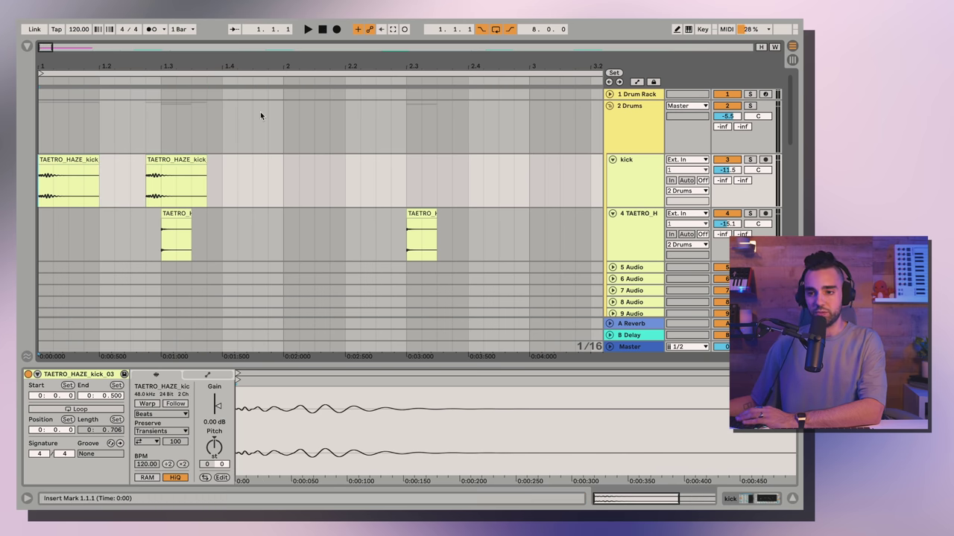
# Step: Move the second kick clip one sixteenth earlier to 1.2.3 and play the pattern from the start
pyautogui.click(177, 163)
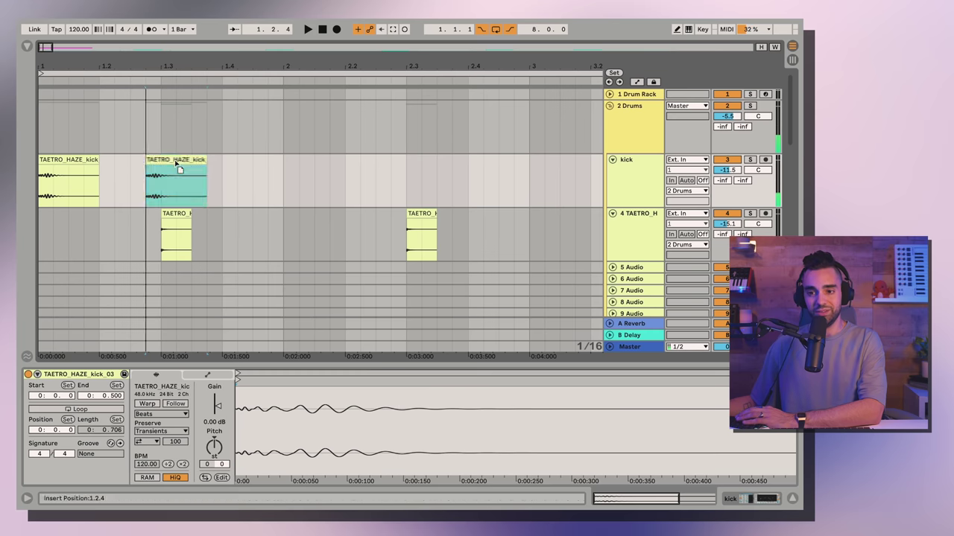
pyautogui.moveTo(177, 163); pyautogui.dragTo(162, 163)
pyautogui.press('space')
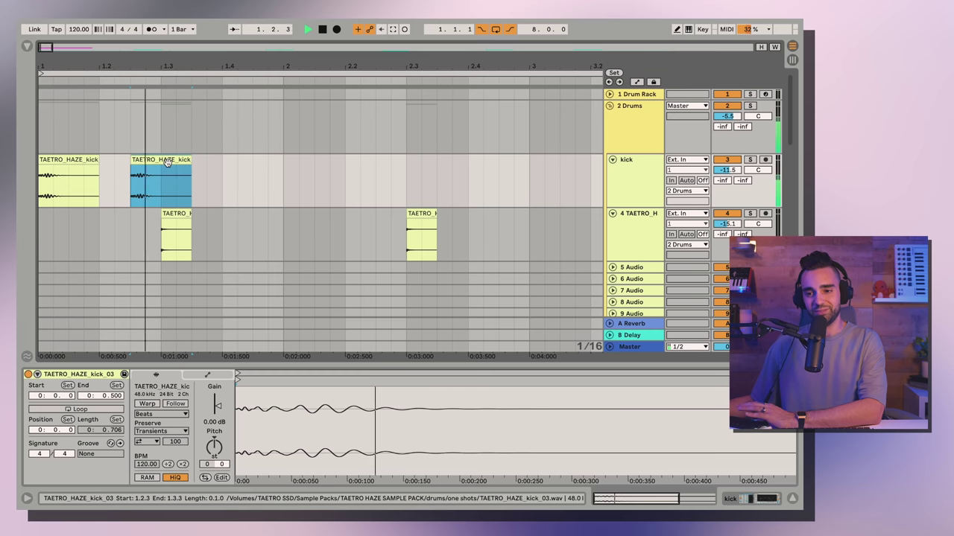
pyautogui.doubleClick(325, 30)
pyautogui.press('space')
# Step: Trim the second kick clip's end to 0.375 and place a duplicate of it at 2.2.1
pyautogui.moveTo(190, 162); pyautogui.dragTo(176, 162)
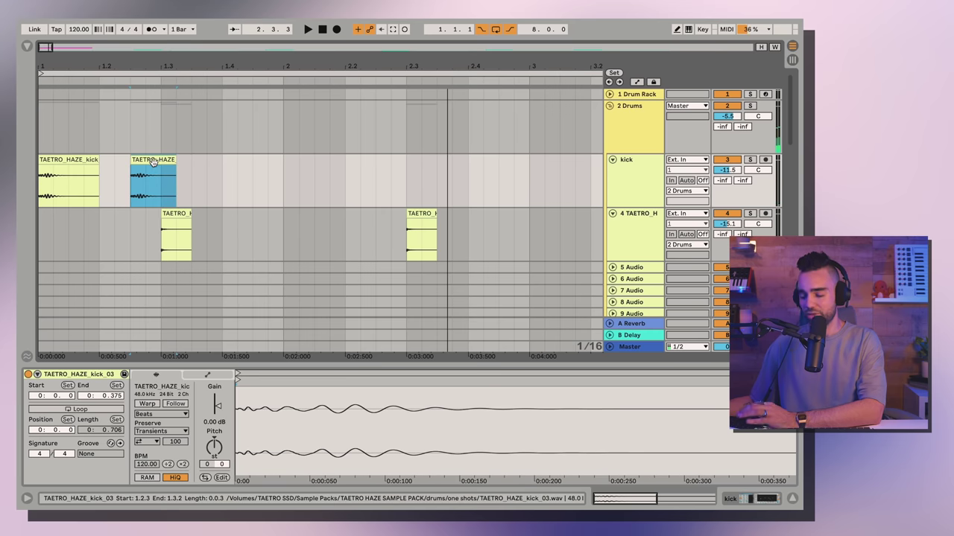
pyautogui.hotkey('ctrl', 'd')
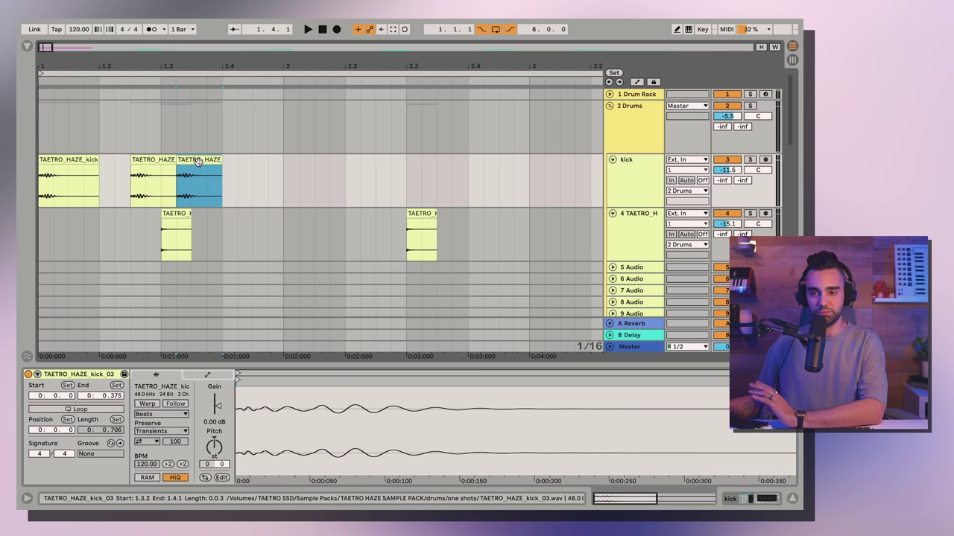
pyautogui.moveTo(198, 161); pyautogui.dragTo(364, 169)
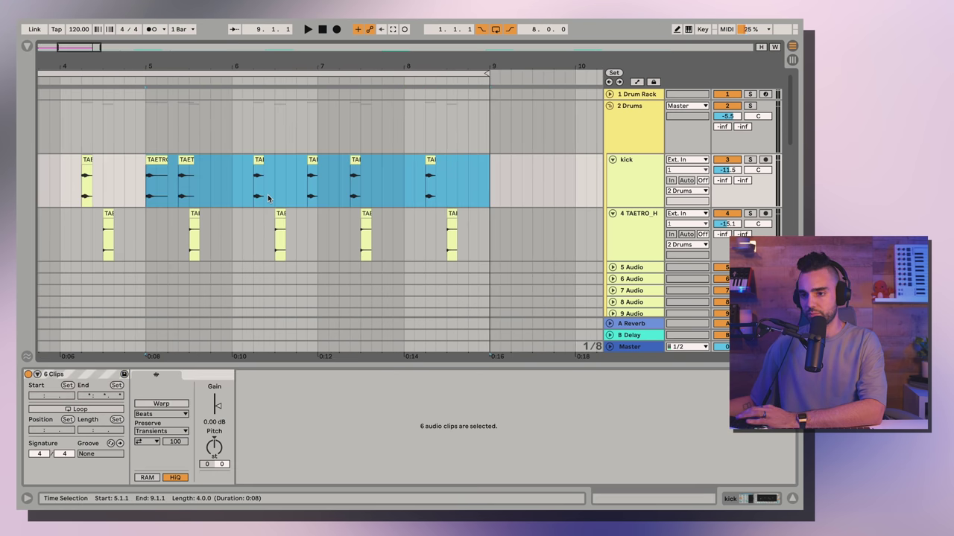
# Step: Play from bar 5 and duplicate the last kick clip in bar 8, placing the copy at 8.3.3
pyautogui.press('space')
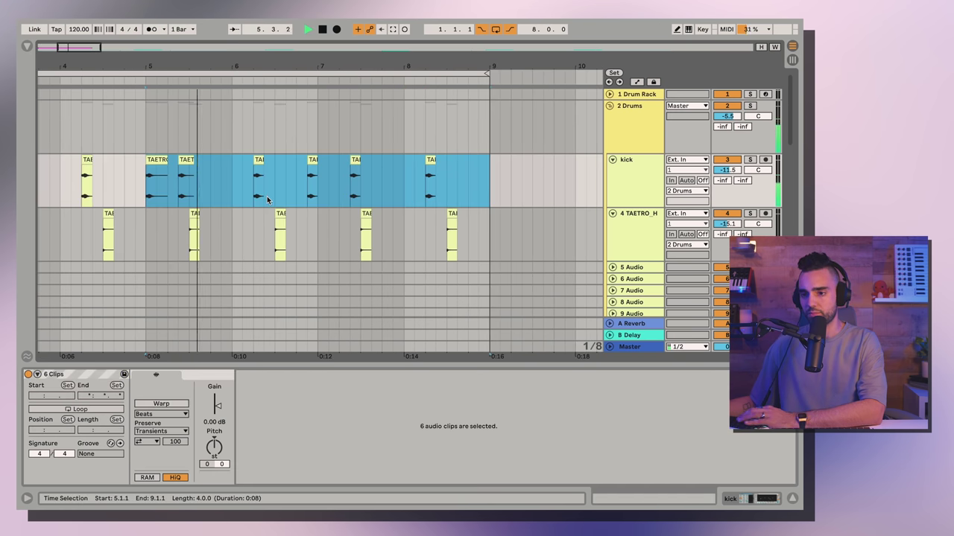
pyautogui.click(304, 196)
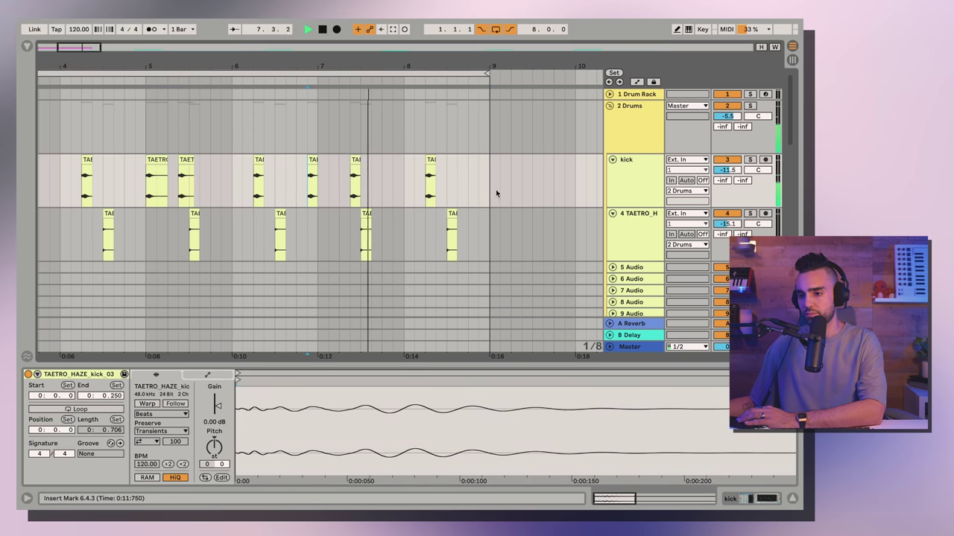
pyautogui.click(431, 171)
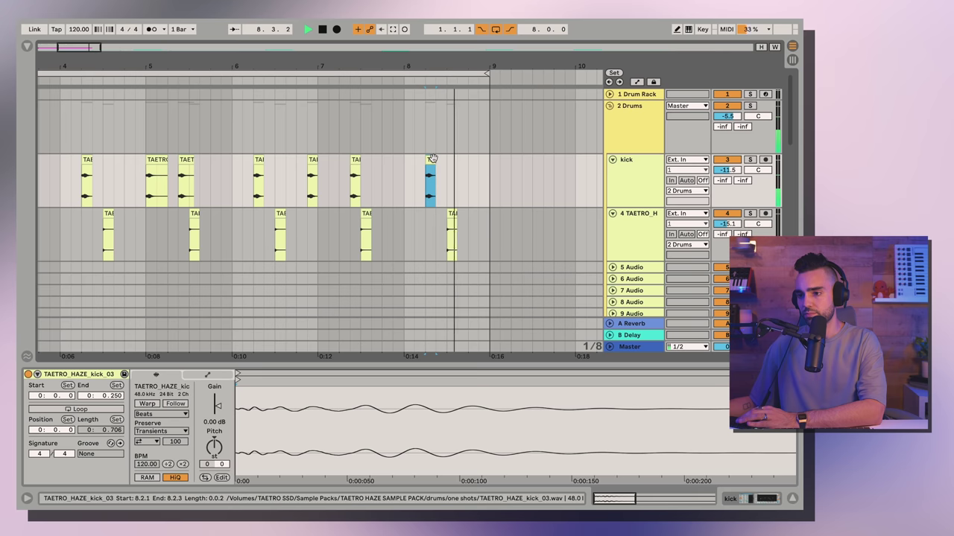
pyautogui.hotkey('ctrl', 'd')
pyautogui.moveTo(445, 161); pyautogui.dragTo(468, 173)
pyautogui.press('space')
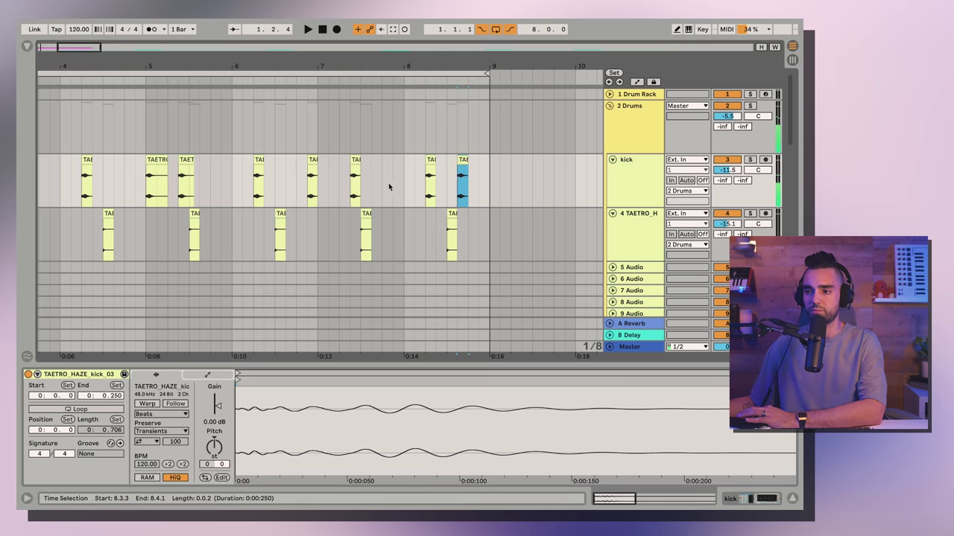
# Step: Listen to the kick and percussion pattern from the early bars into bar 5
pyautogui.press('space')
pyautogui.hscroll(-2, 390, 186)
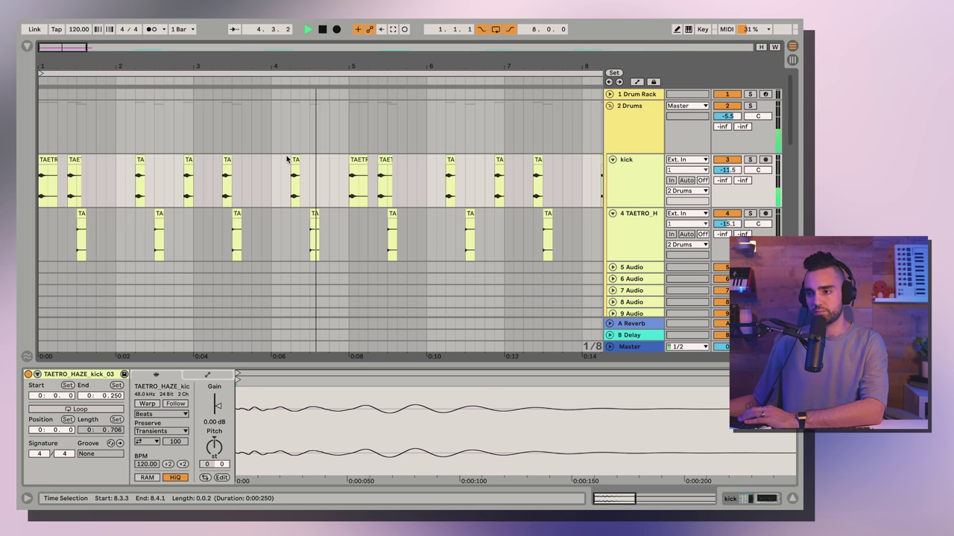
pyautogui.press('space')
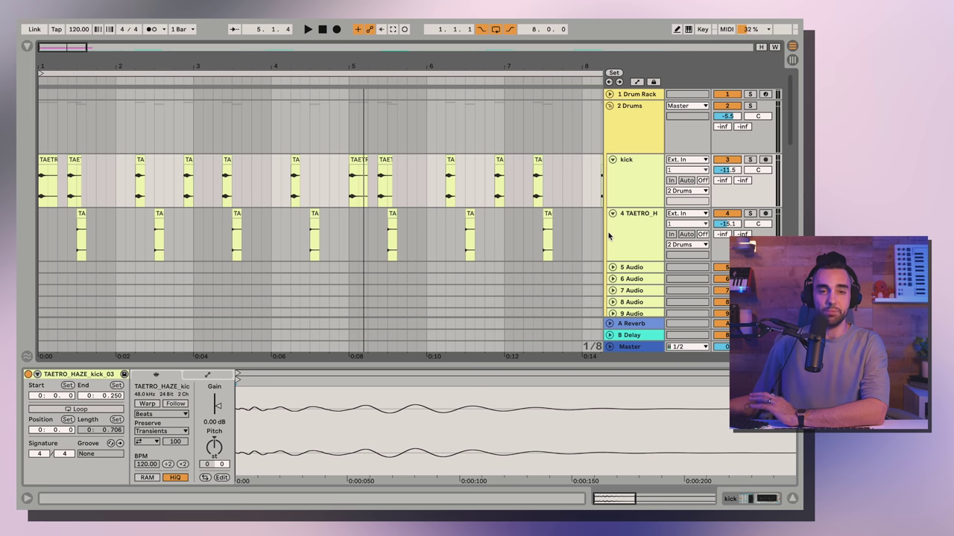
# Step: Audition the percussion one-shots and place TAETRO_HAZE_perc_08.wav on audio track 5 at 1.3.3
pyautogui.click(613, 268)
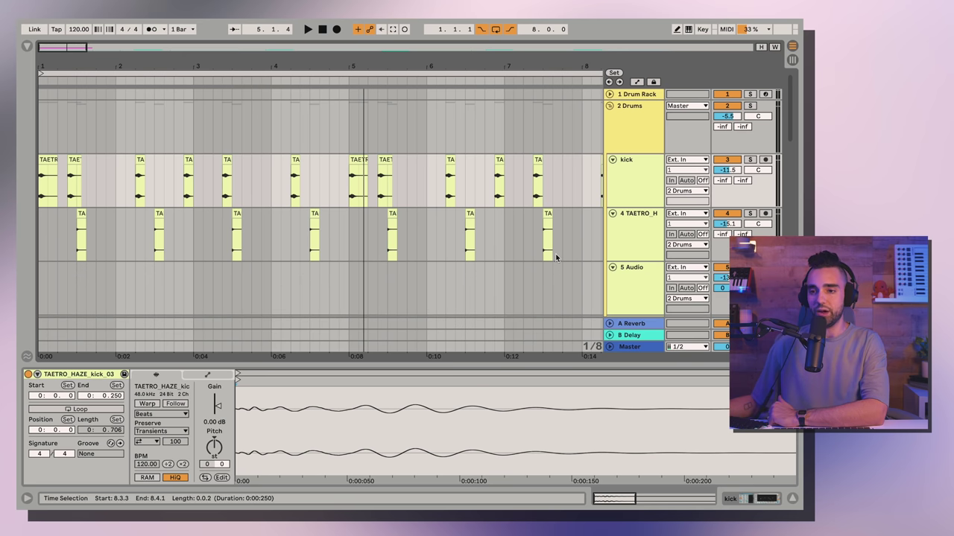
pyautogui.scroll(-2, 384, 214)
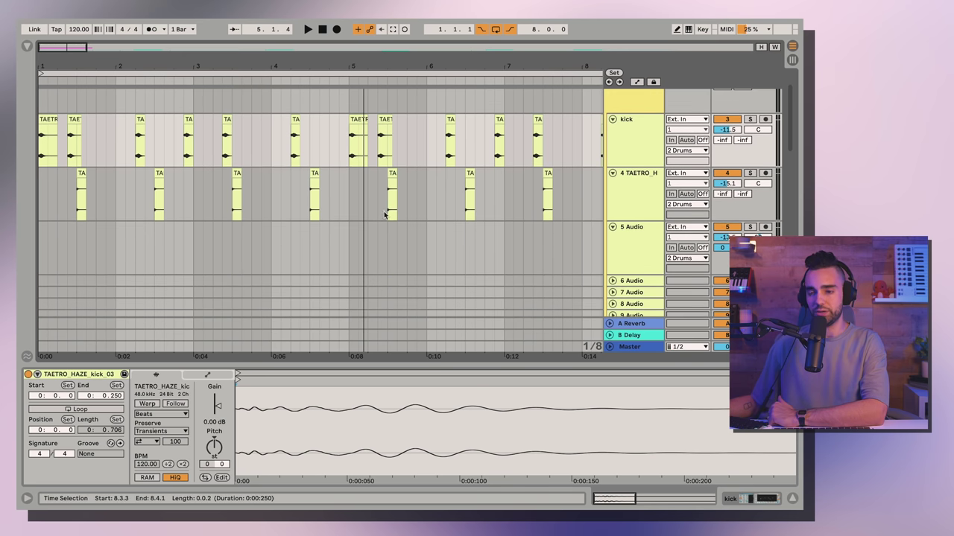
pyautogui.click(28, 47)
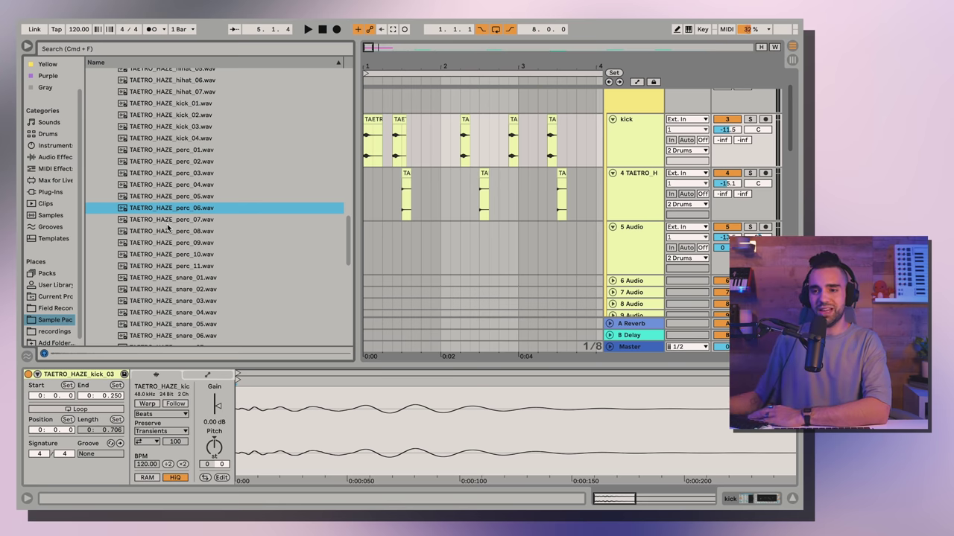
pyautogui.press('Down')
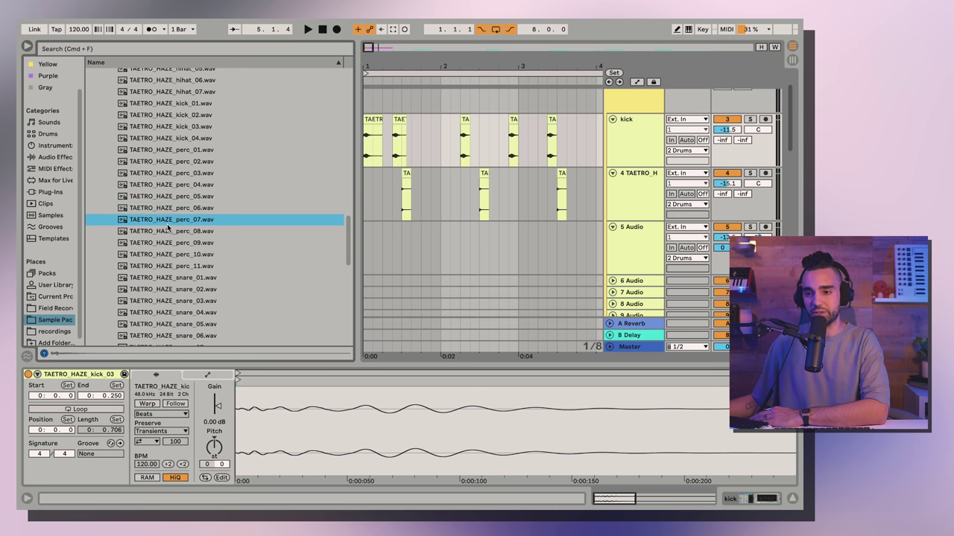
pyautogui.press('Down')
pyautogui.scroll(2, 170, 234)
pyautogui.scroll(-2, 168, 235)
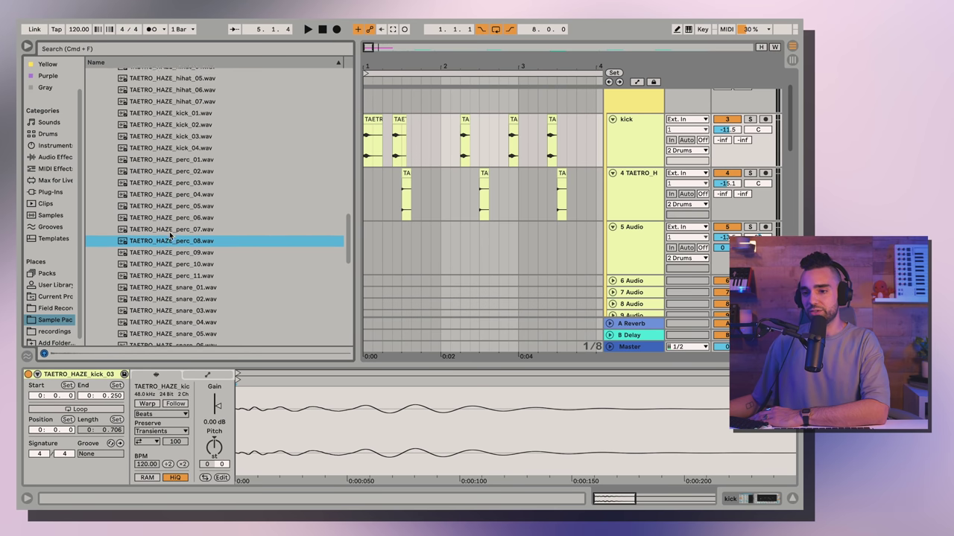
pyautogui.moveTo(155, 237); pyautogui.dragTo(411, 254)
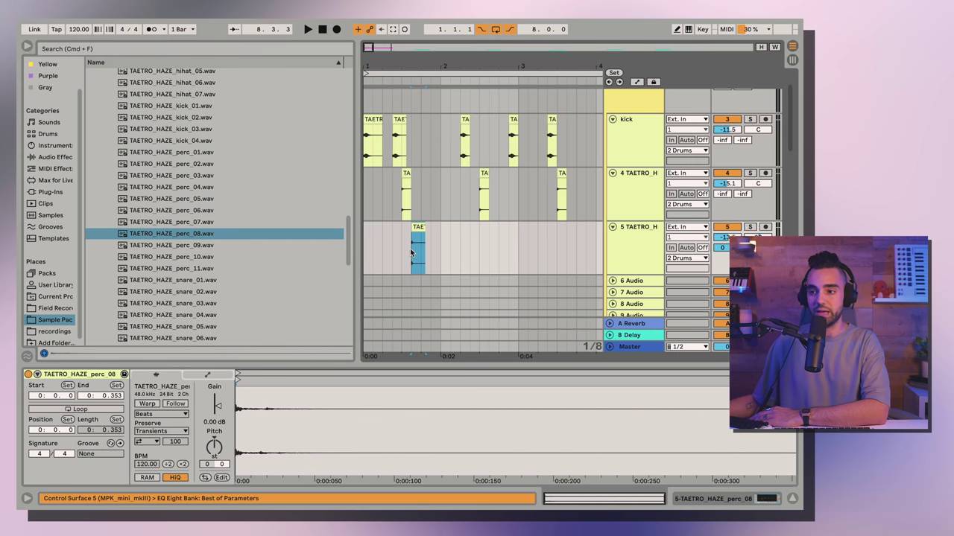
# Step: Try the perc_08 clip one sixteenth earlier at 1.3.2, playing the beat from the start
pyautogui.moveTo(395, 67); pyautogui.dragTo(438, 122)
pyautogui.click(495, 226)
pyautogui.moveTo(488, 227); pyautogui.dragTo(477, 227)
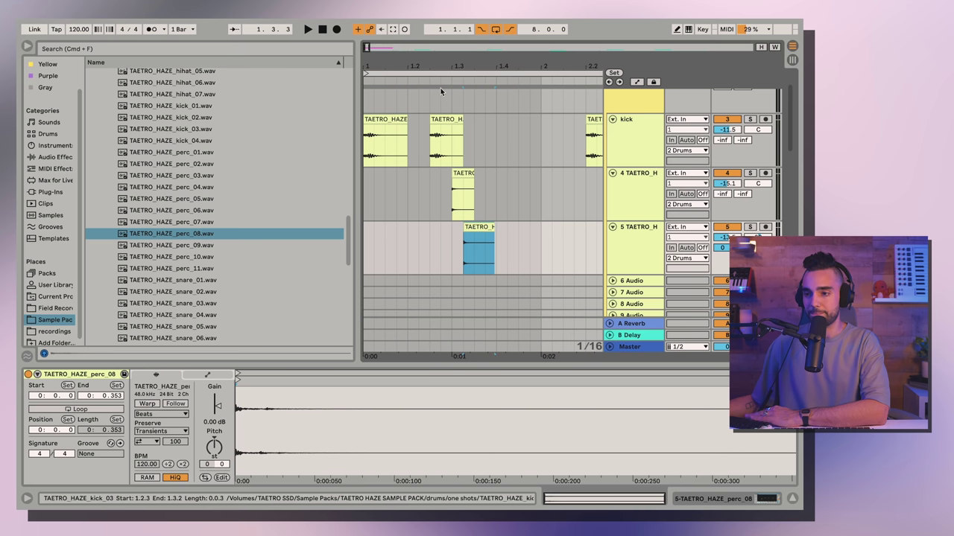
pyautogui.click(322, 29)
pyautogui.press('space')
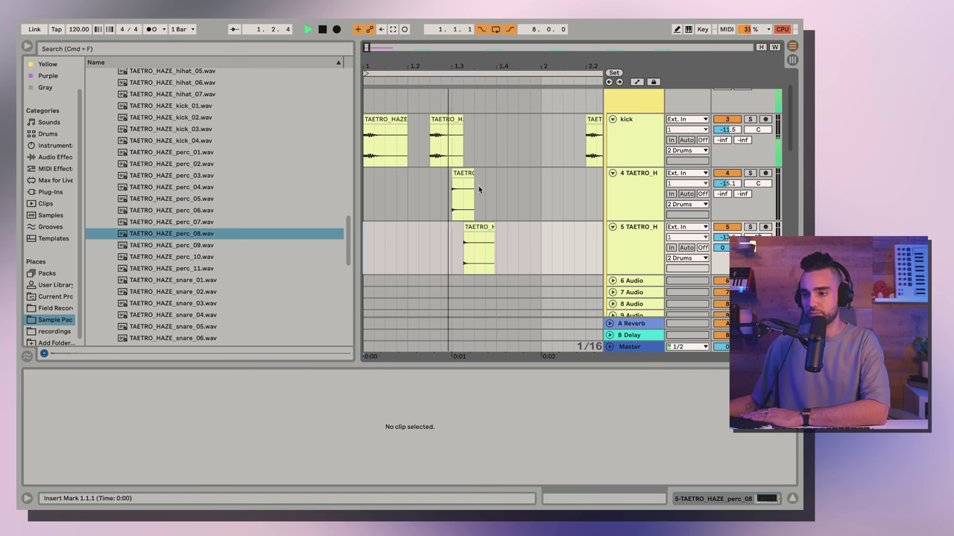
# Step: Move the perc_08 clip to 1.3.3 and play the beat from the start
pyautogui.moveTo(482, 227); pyautogui.dragTo(495, 231)
pyautogui.press('space')
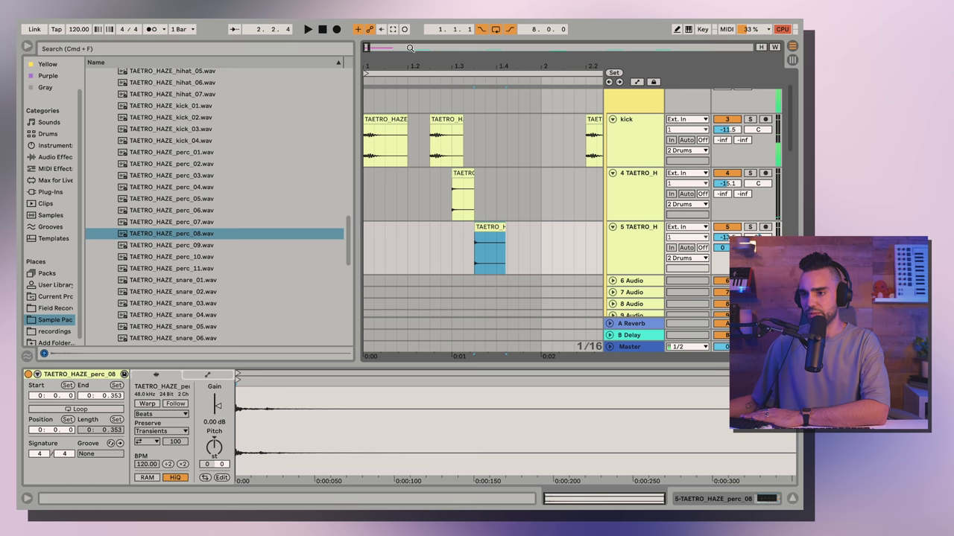
pyautogui.click(323, 30)
pyautogui.press('space')
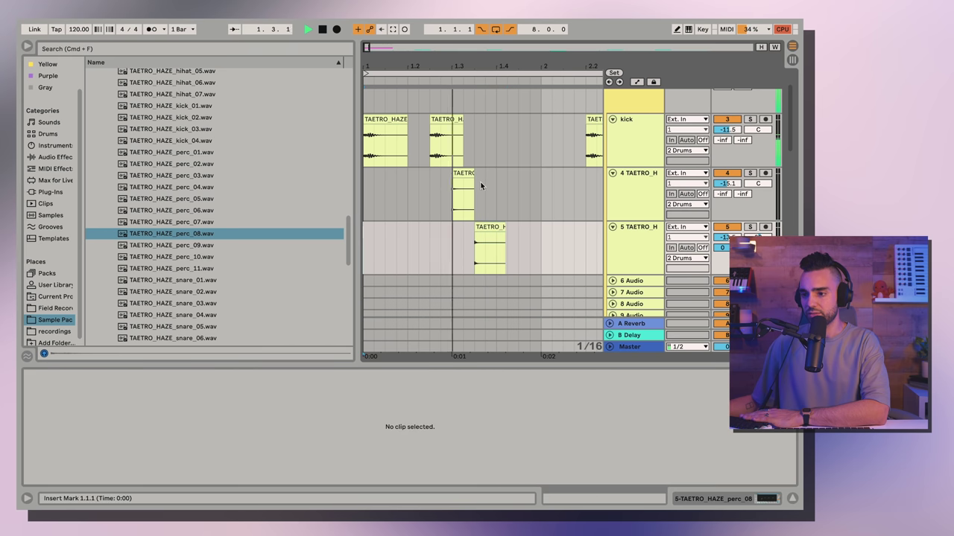
# Step: Trim the perc_08 clip's end to 0.228 and place a copy of it at 2.4.1 on the same track
pyautogui.moveTo(505, 227); pyautogui.dragTo(494, 227)
pyautogui.moveTo(479, 68); pyautogui.dragTo(421, 45)
pyautogui.press('space')
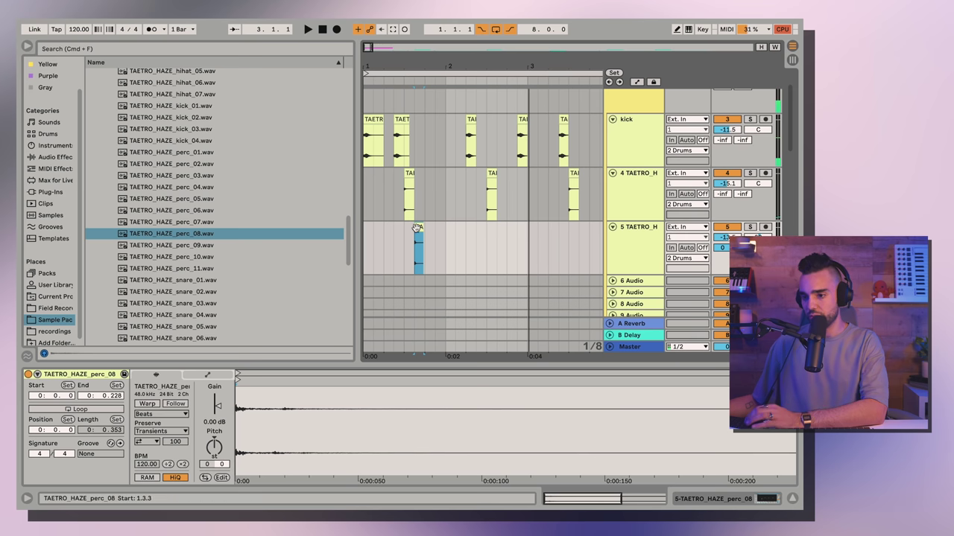
pyautogui.moveTo(417, 228); pyautogui.dragTo(513, 253)
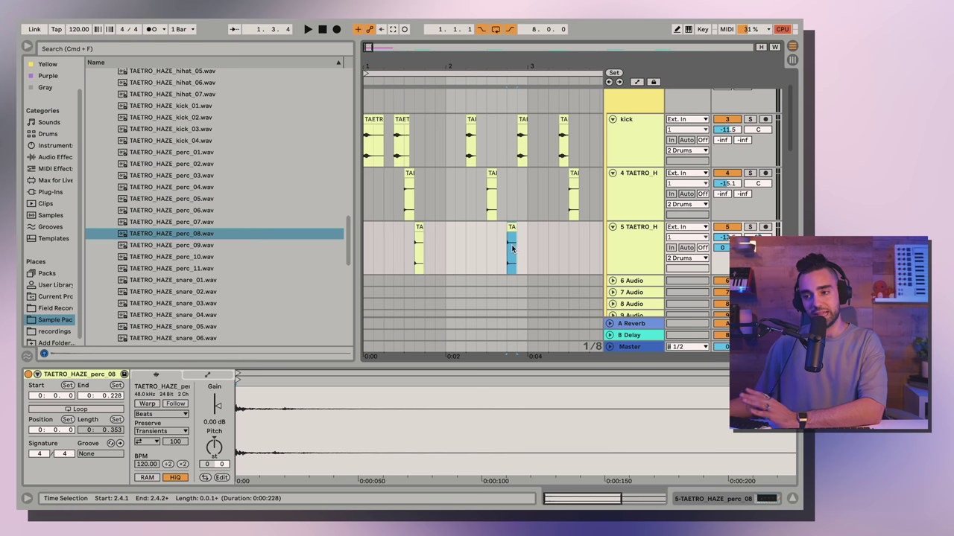
# Step: Trim the perc_08 copy at 2.4.1 to one sixteenth long and duplicate it directly behind itself at 2.4.2
pyautogui.click(477, 262)
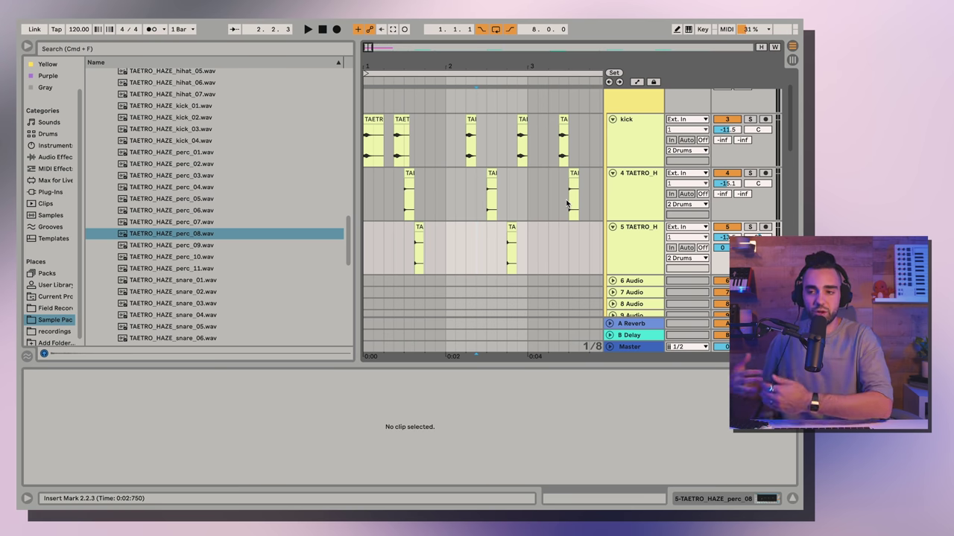
pyautogui.click(500, 72)
pyautogui.click(440, 80)
pyautogui.moveTo(534, 66); pyautogui.dragTo(534, 93)
pyautogui.press('space')
pyautogui.moveTo(482, 233); pyautogui.dragTo(466, 233)
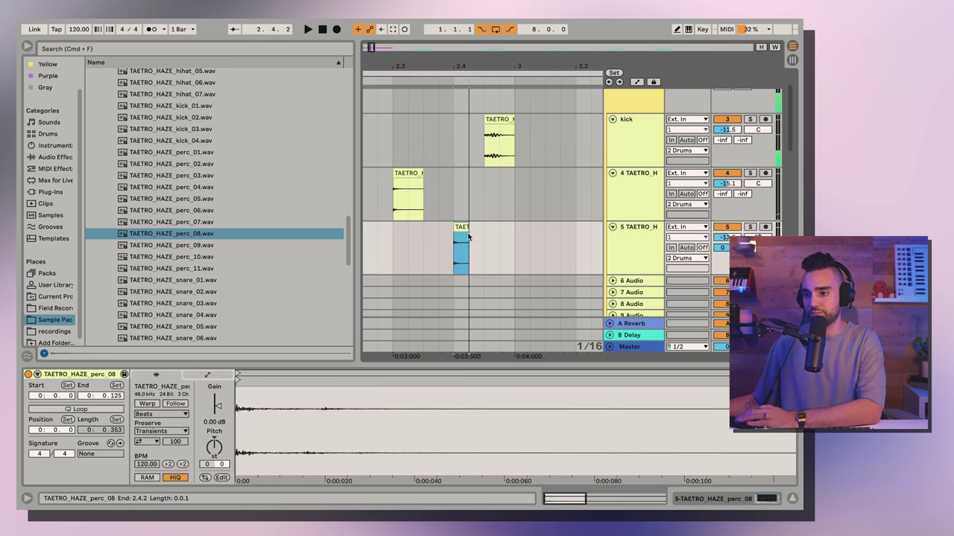
pyautogui.press('super+d')
# Step: Try the duplicated perc_08 clip at 2.4.3 and listen to the end of bar 2
pyautogui.click(390, 252)
pyautogui.press('space')
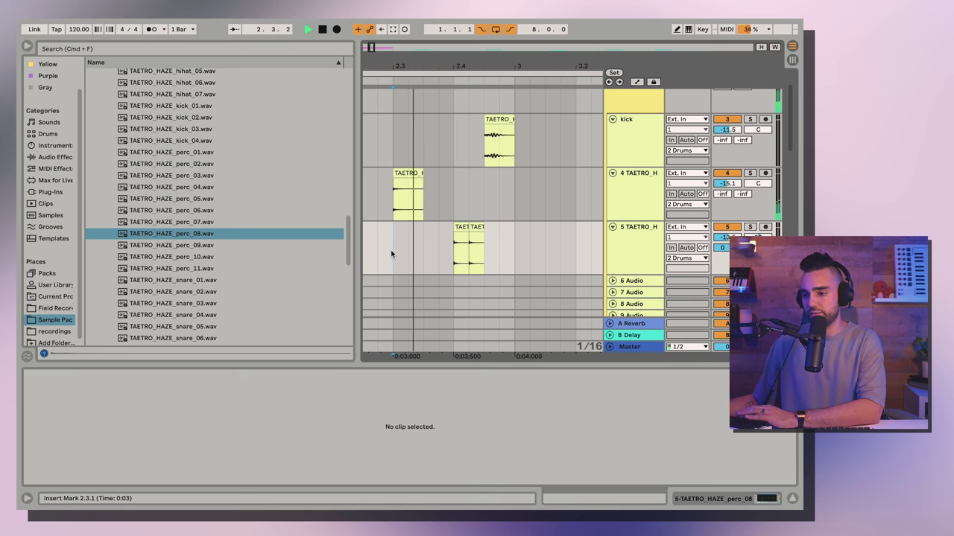
pyautogui.moveTo(479, 228); pyautogui.dragTo(494, 234)
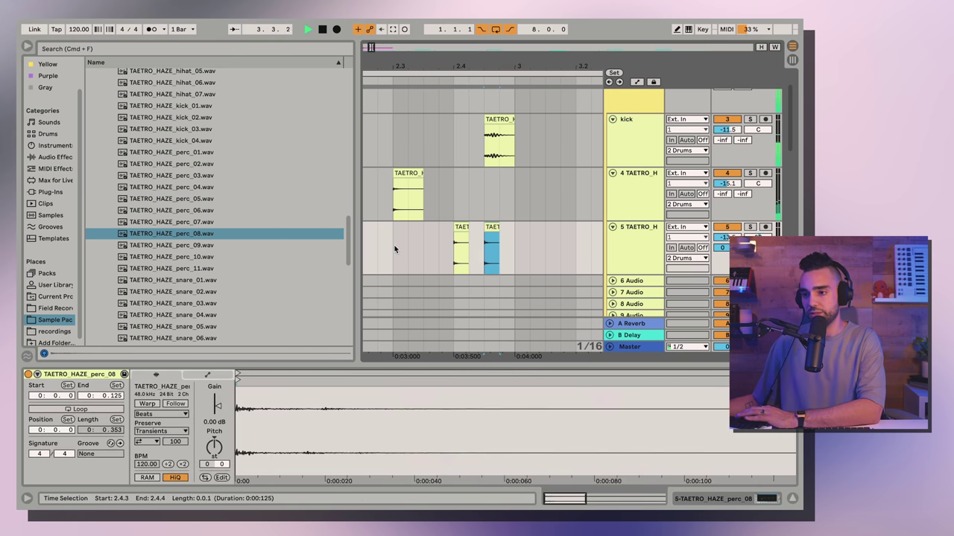
pyautogui.click(394, 250)
pyautogui.press('space')
pyautogui.press('space')
# Step: Move the last perc_08 clip to 2.3.3 and the one at 2.4.1 to 2.4.2, playing from bar 2 to check
pyautogui.moveTo(492, 66); pyautogui.dragTo(554, 42)
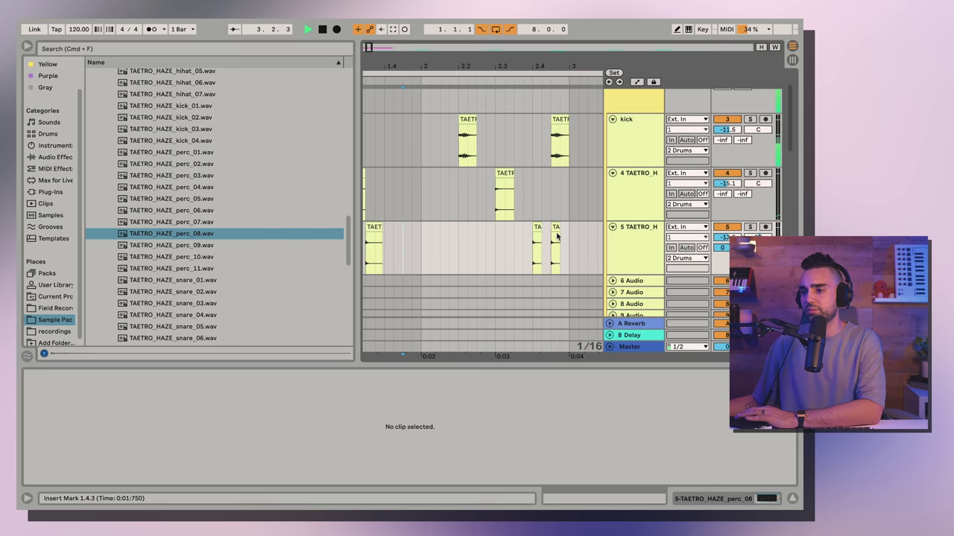
pyautogui.moveTo(557, 239); pyautogui.dragTo(521, 237)
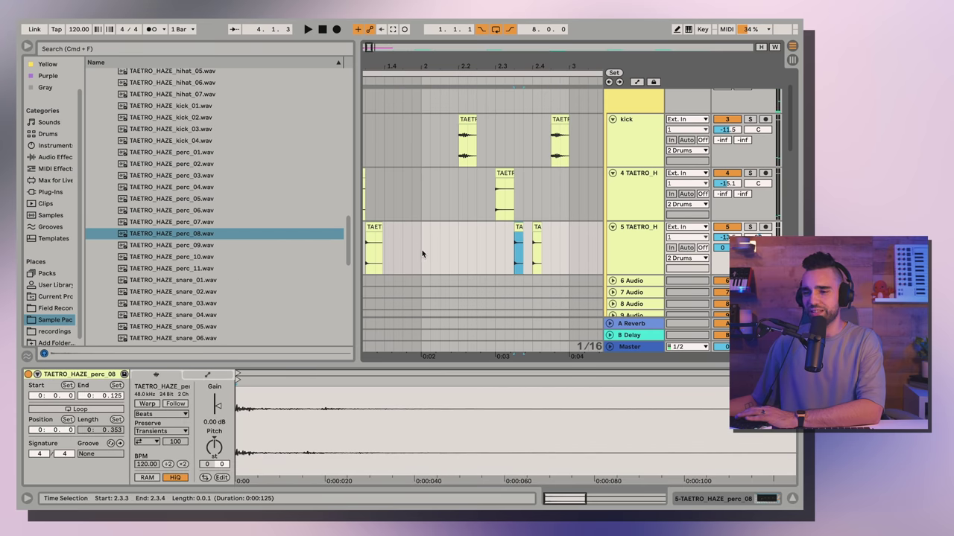
pyautogui.click(422, 249)
pyautogui.press('space')
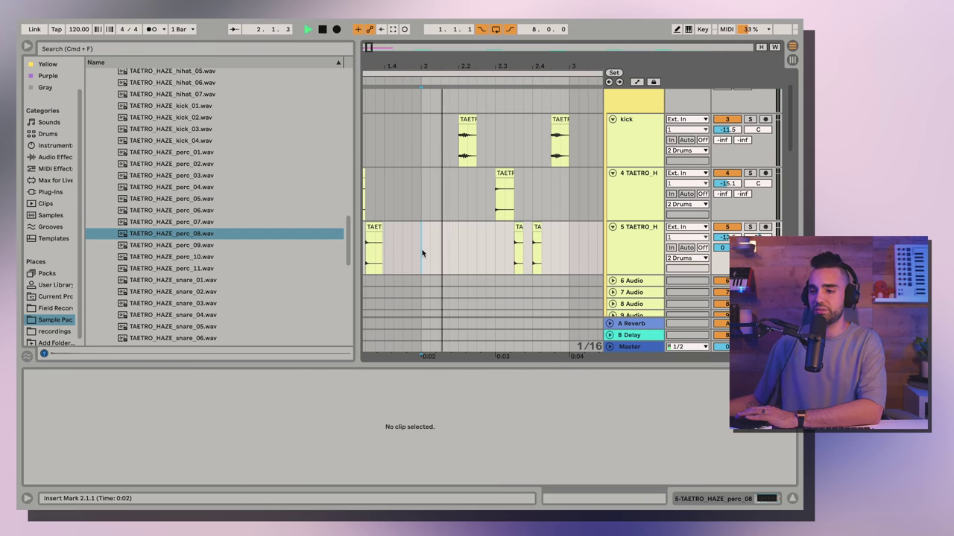
pyautogui.moveTo(541, 231); pyautogui.dragTo(552, 232)
pyautogui.click(429, 238)
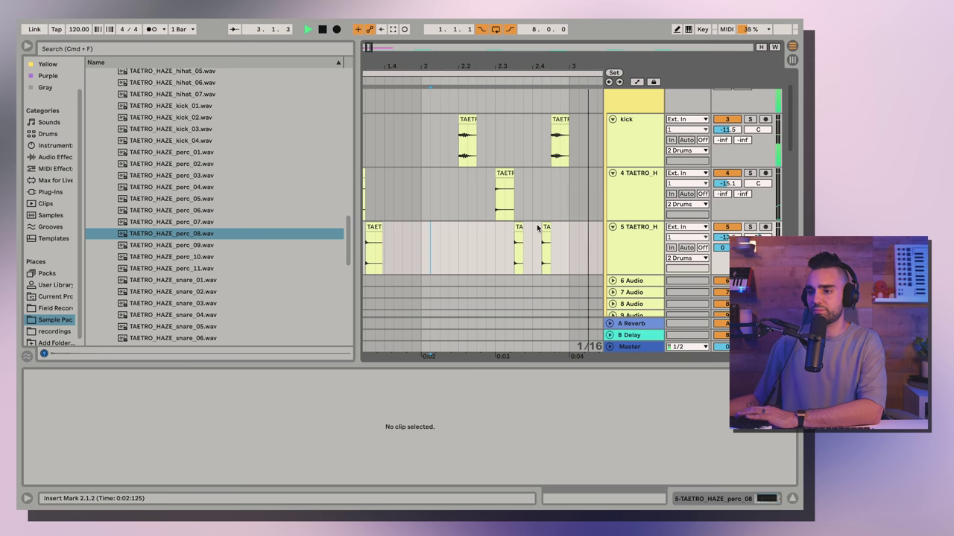
# Step: Copy bars 1 and 2 of the perc_08 track, paste them at bar 5 and play from there
pyautogui.moveTo(507, 65); pyautogui.dragTo(505, 29)
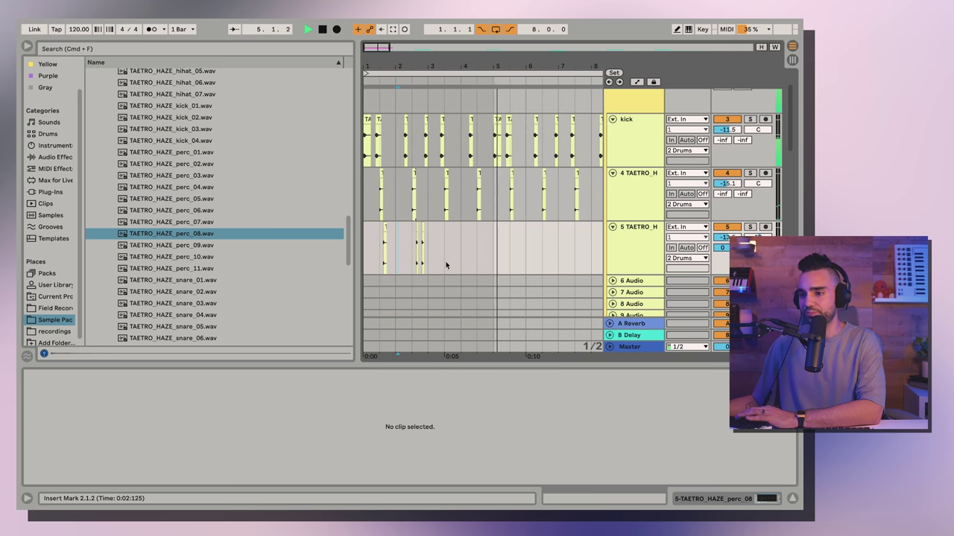
pyautogui.moveTo(429, 246); pyautogui.dragTo(343, 243)
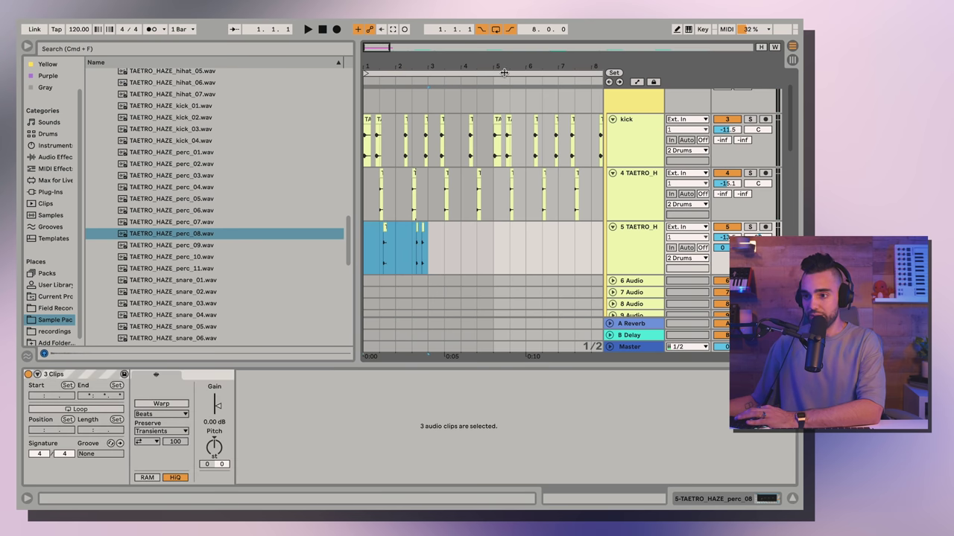
pyautogui.click(494, 259)
pyautogui.press('super+v')
pyautogui.press('space')
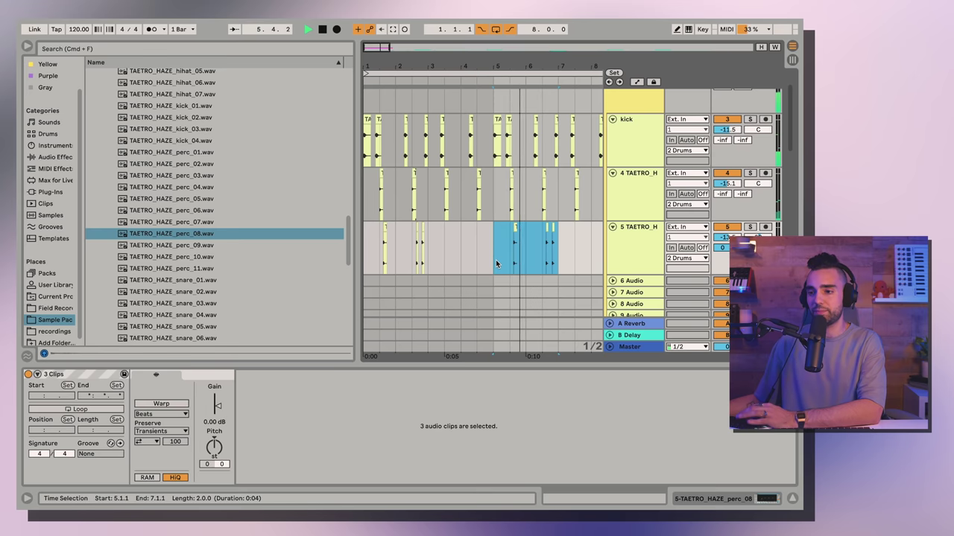
# Step: Delete the copied perc_08 clip at 6.3.3 on track 5 and listen to the beat
pyautogui.click(495, 259)
pyautogui.scroll(-1, 480, 256)
pyautogui.scroll(-1, 479, 260)
pyautogui.click(556, 198)
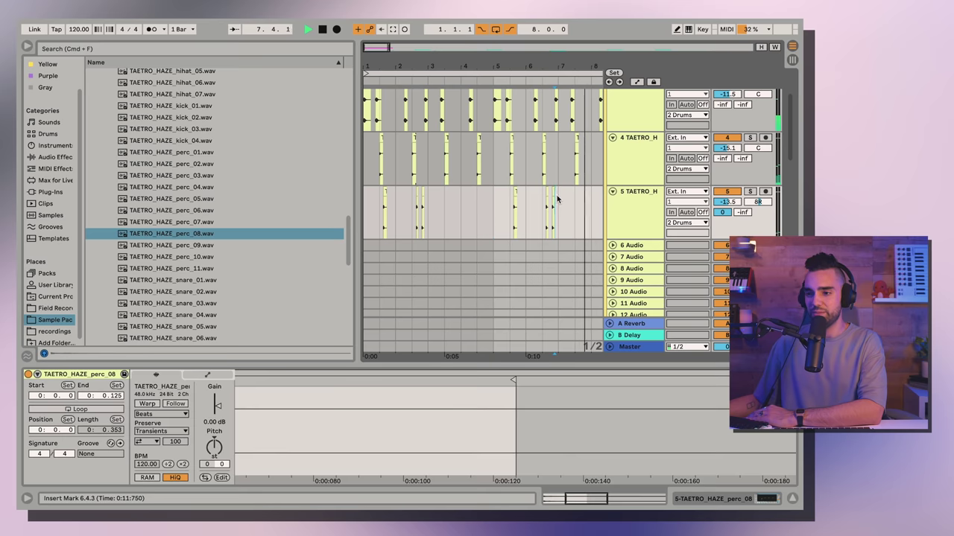
pyautogui.moveTo(543, 196); pyautogui.dragTo(549, 203)
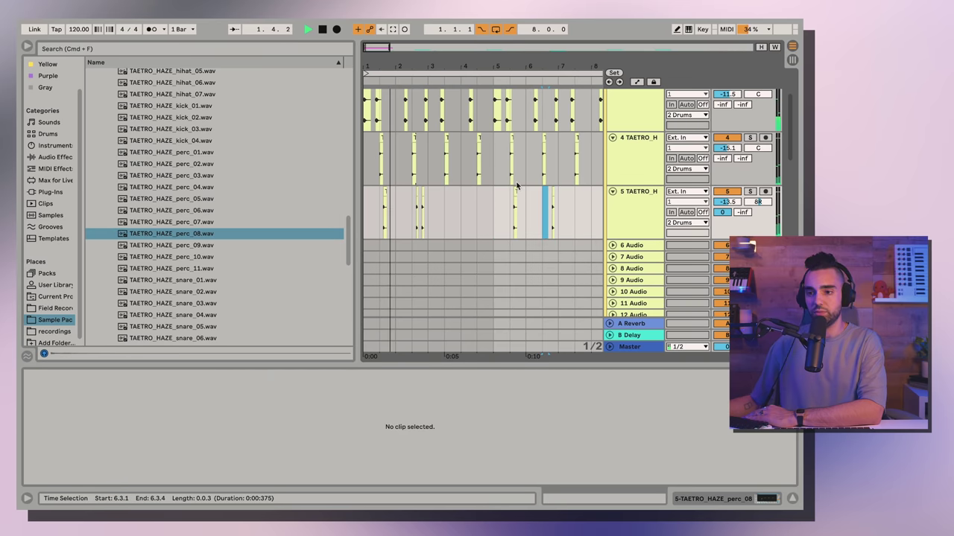
pyautogui.press('space')
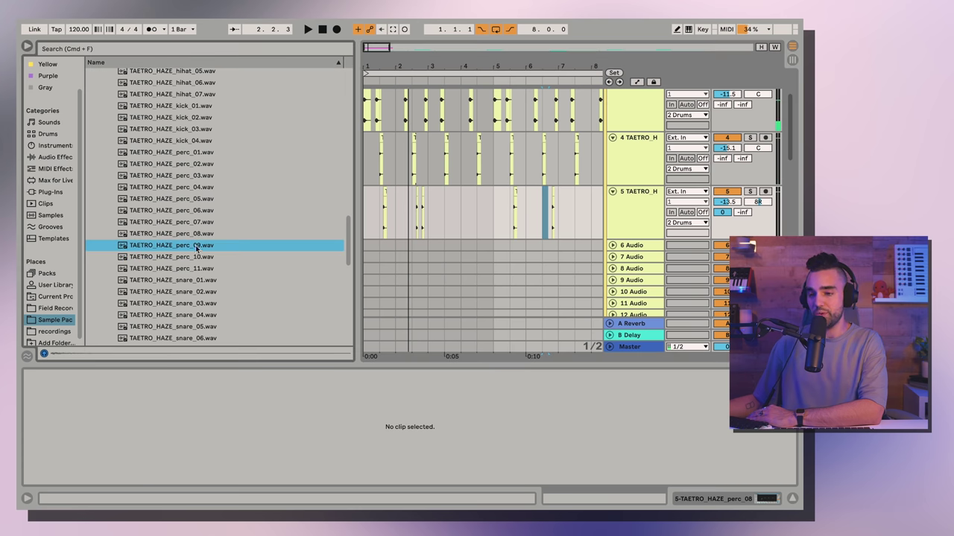
# Step: Place TAETRO_HAZE_perc_09.wav on audio track 6 at 2.1.1 and unfold the track
pyautogui.click(197, 246)
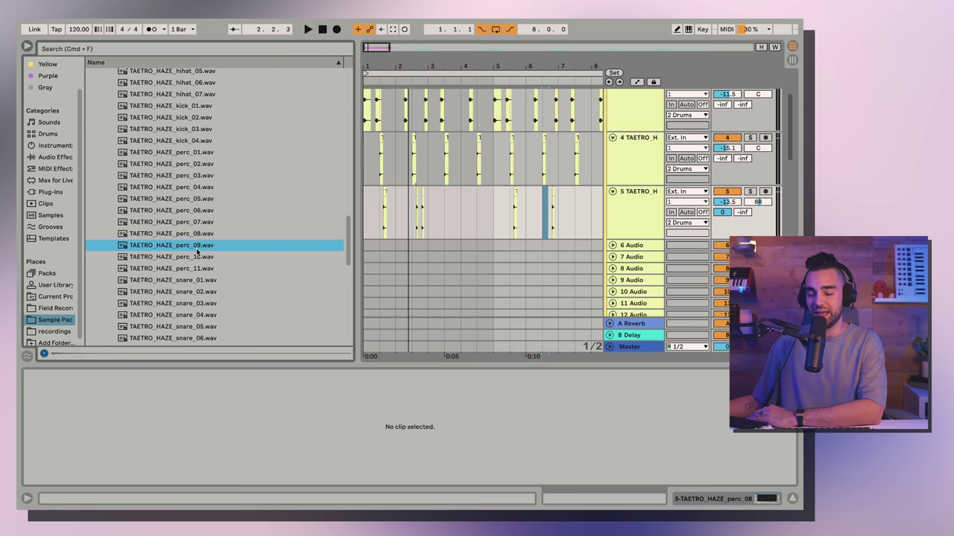
pyautogui.click(398, 254)
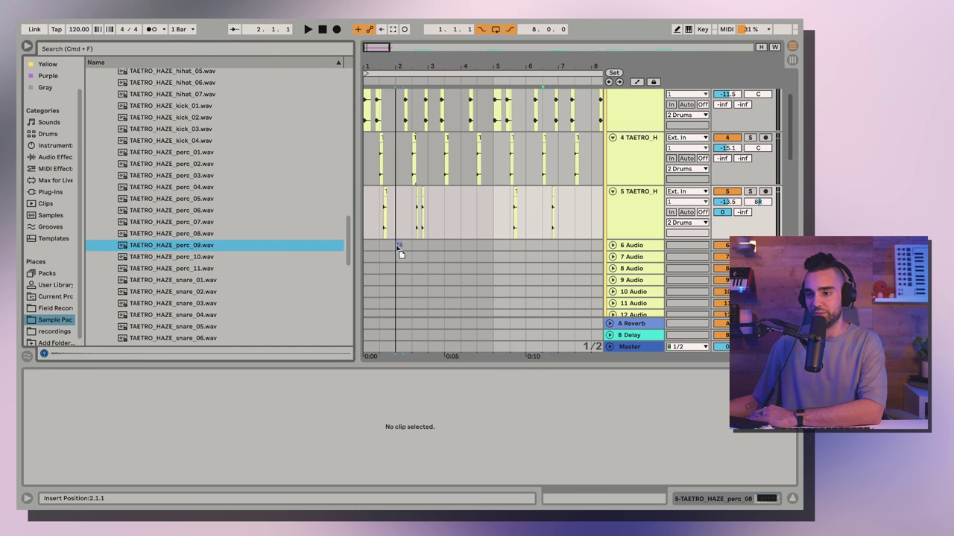
pyautogui.moveTo(397, 246); pyautogui.dragTo(392, 249)
pyautogui.click(613, 246)
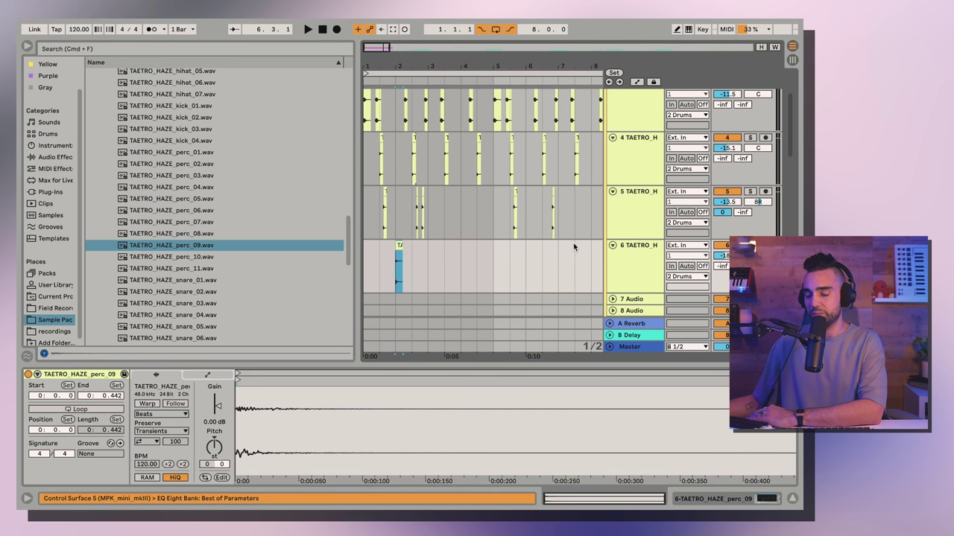
# Step: Hide the browser, move the perc_09 clip to 2.1.3 and play the beat from the start
pyautogui.click(27, 46)
pyautogui.moveTo(66, 67); pyautogui.dragTo(108, 111)
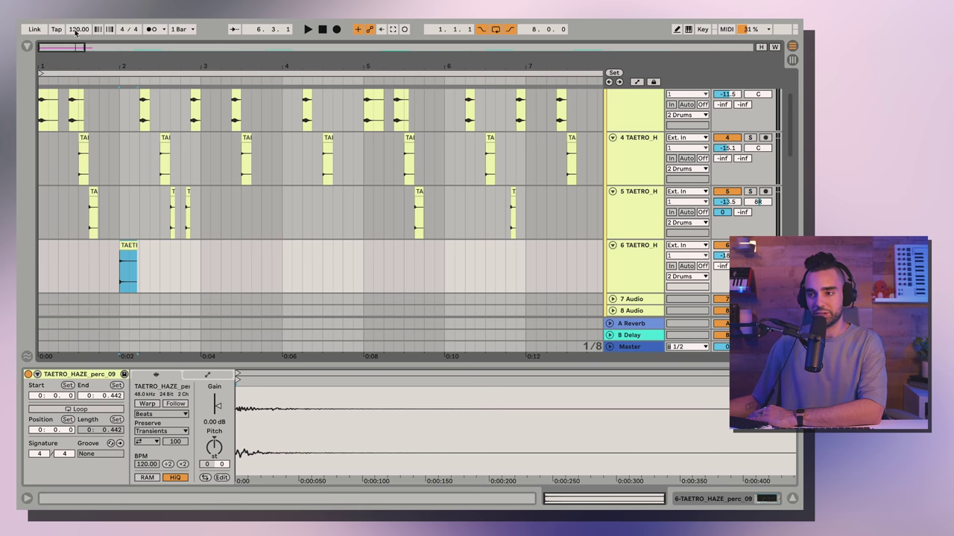
pyautogui.scroll(2, 167, 189)
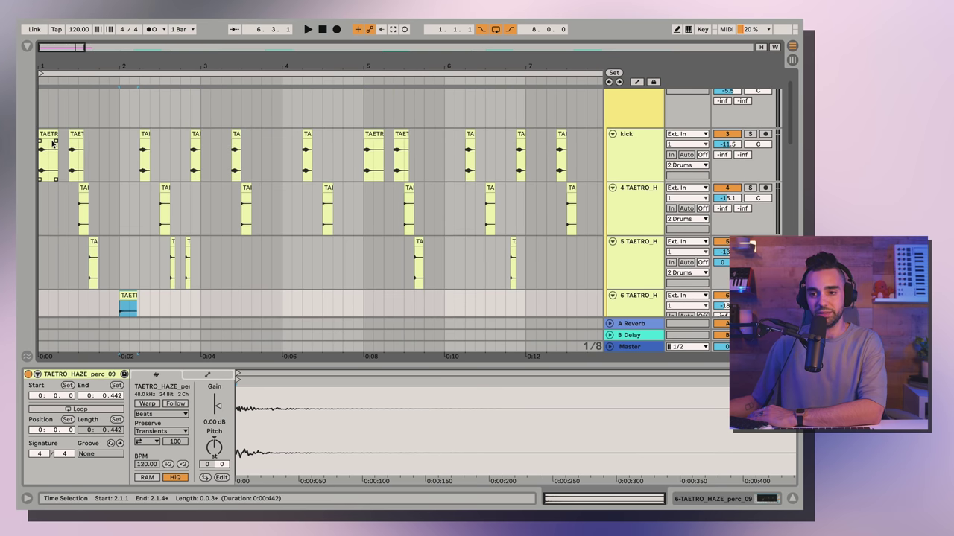
pyautogui.scroll(-4, 89, 229)
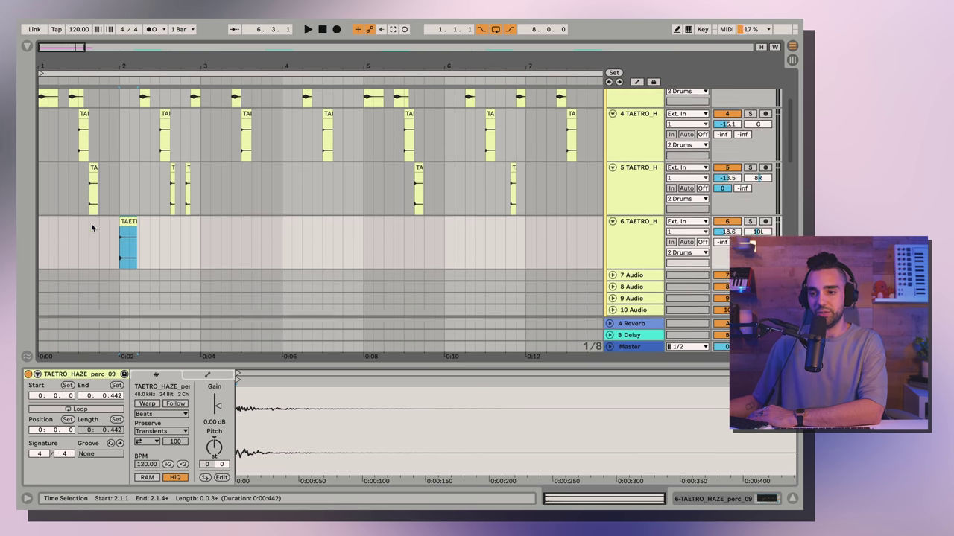
pyautogui.moveTo(139, 221); pyautogui.dragTo(148, 220)
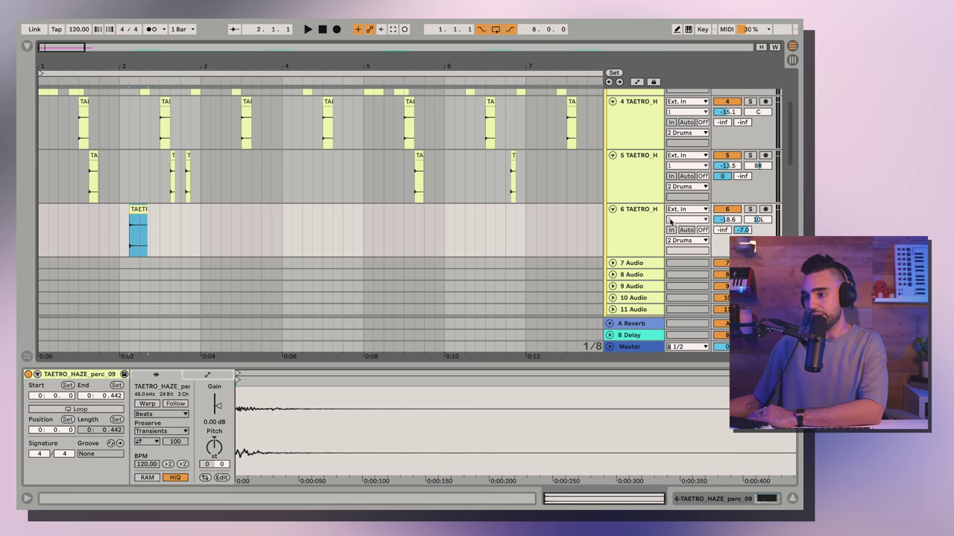
pyautogui.click(323, 29)
pyautogui.press('space')
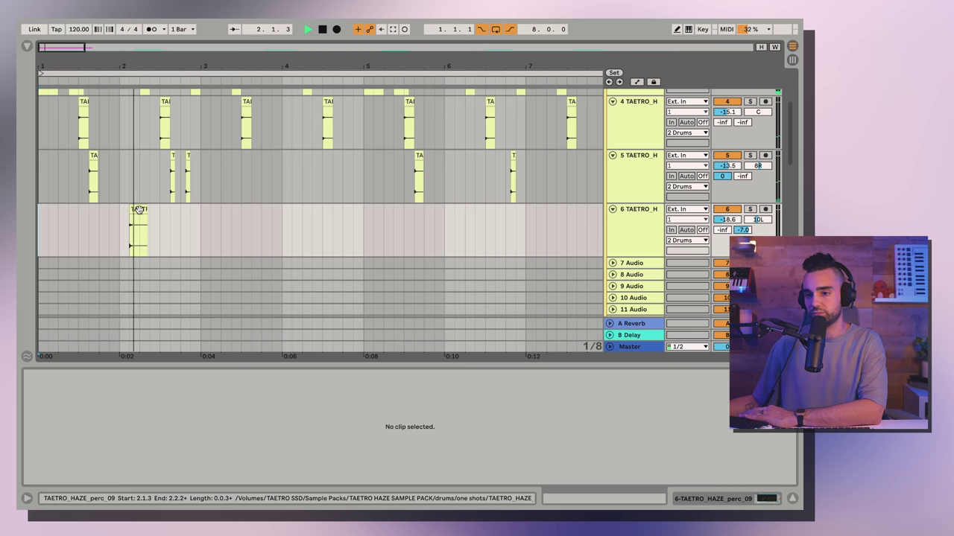
pyautogui.scroll(1, 139, 213)
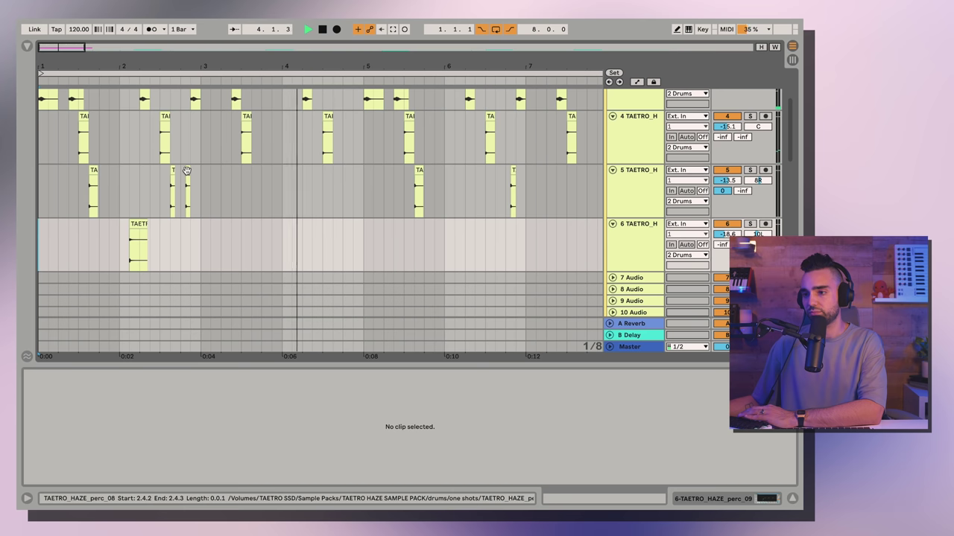
# Step: Lower the volume of the perc_08 track (track 5) to -15.9 dB and stop playback
pyautogui.moveTo(728, 180); pyautogui.dragTo(729, 184)
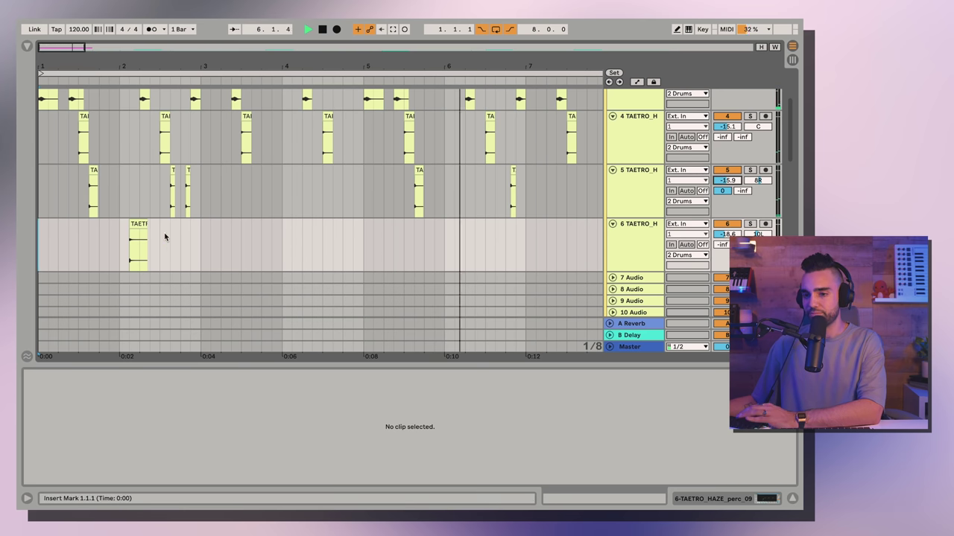
pyautogui.click(123, 254)
pyautogui.press('space')
# Step: Duplicate the perc_09 clip on track 6, move the copy to 3.2.1 and play from 2.4.1
pyautogui.click(138, 246)
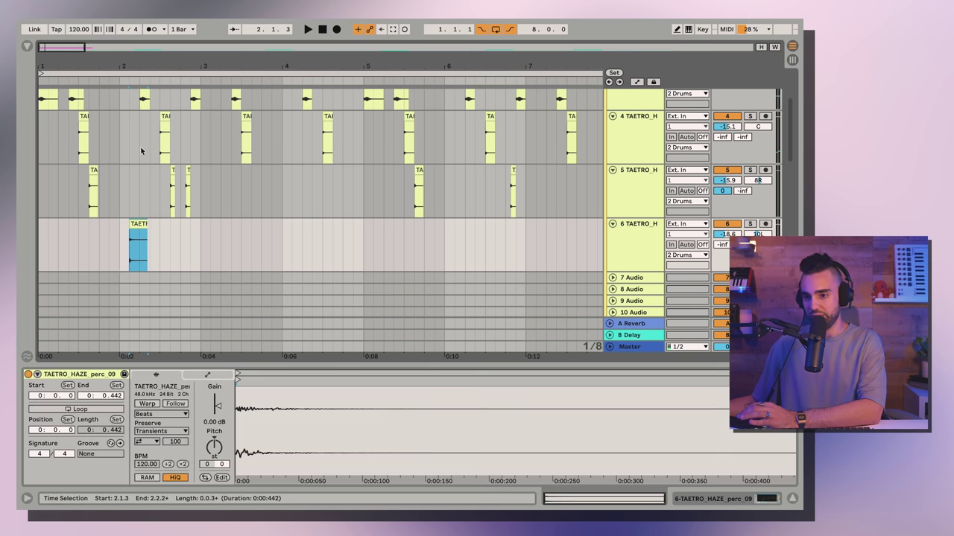
pyautogui.hotkey('ctrl', 'd')
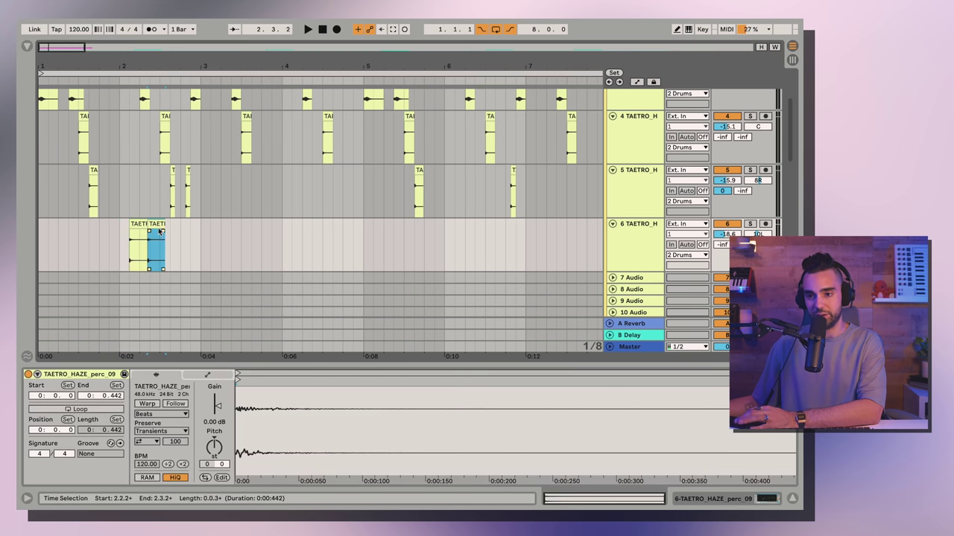
pyautogui.moveTo(156, 245); pyautogui.dragTo(231, 242)
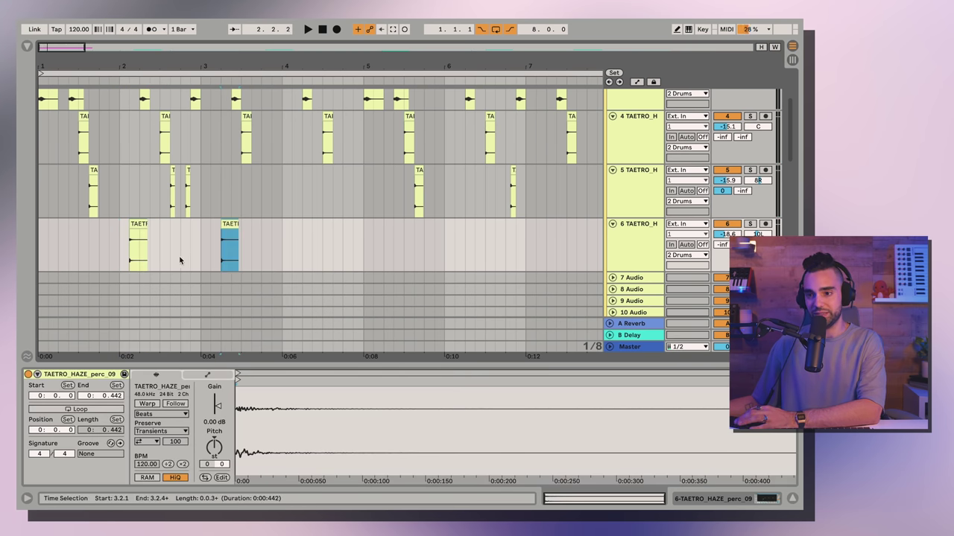
pyautogui.click(185, 259)
pyautogui.press('space')
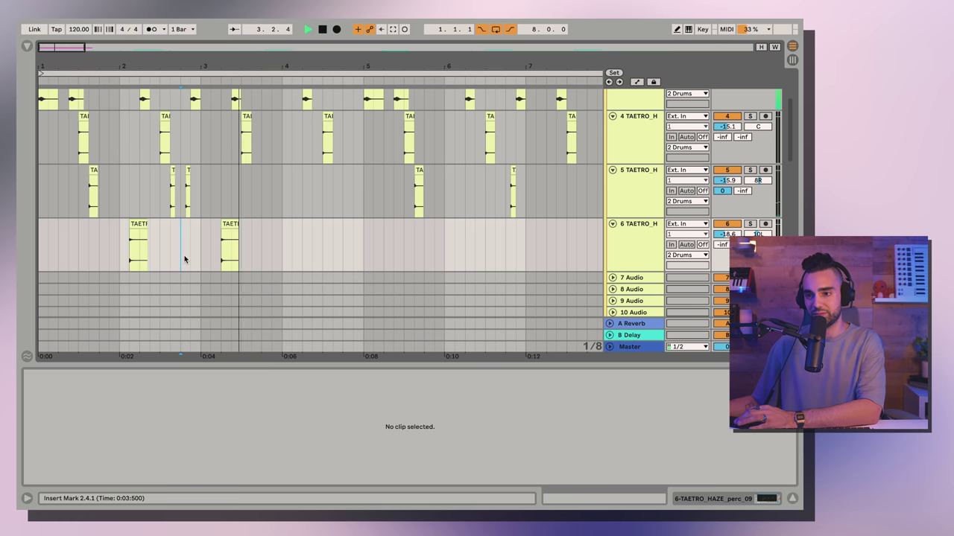
# Step: Duplicate the perc_09 clip at 3.2.1, move the copy to 4.3.3 and play from just before it
pyautogui.click(228, 224)
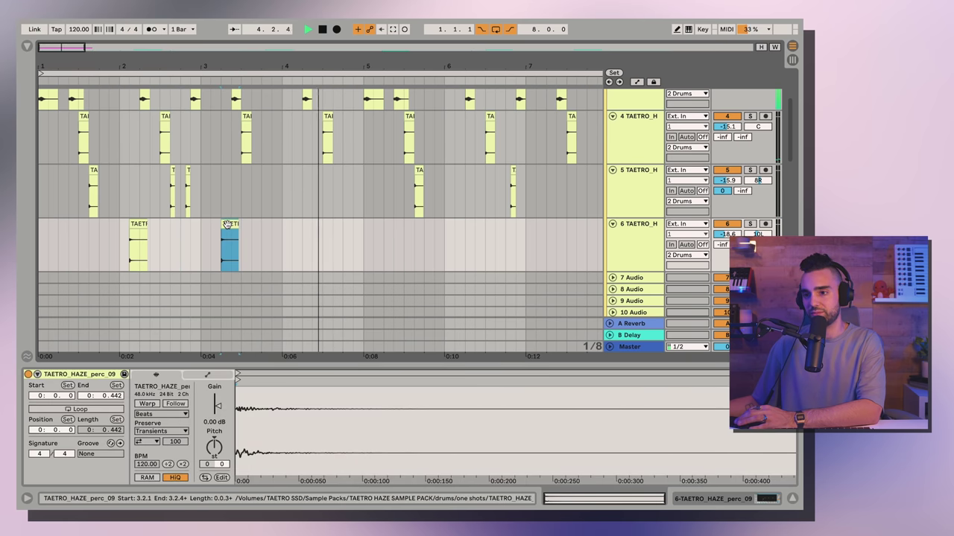
pyautogui.hotkey('ctrl', 'd')
pyautogui.moveTo(246, 225); pyautogui.dragTo(344, 237)
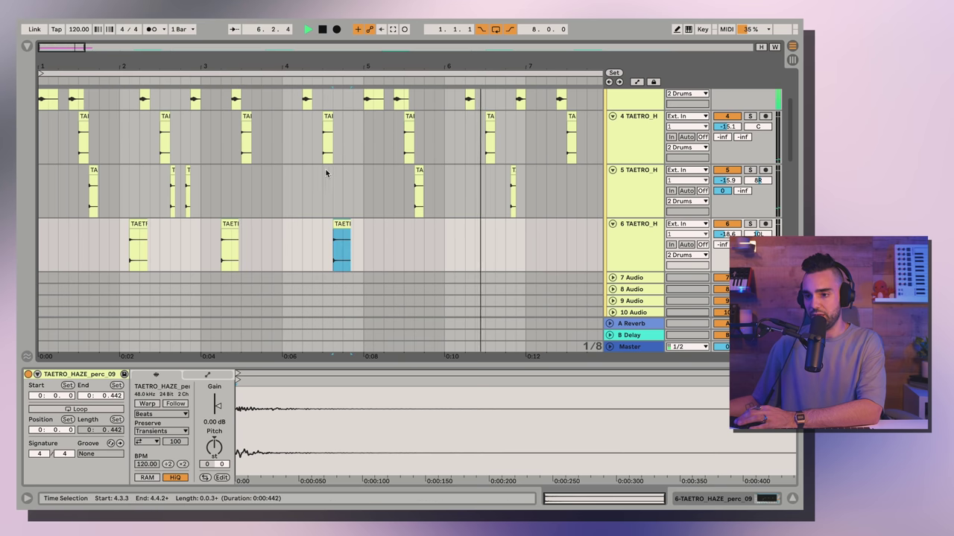
pyautogui.press('space')
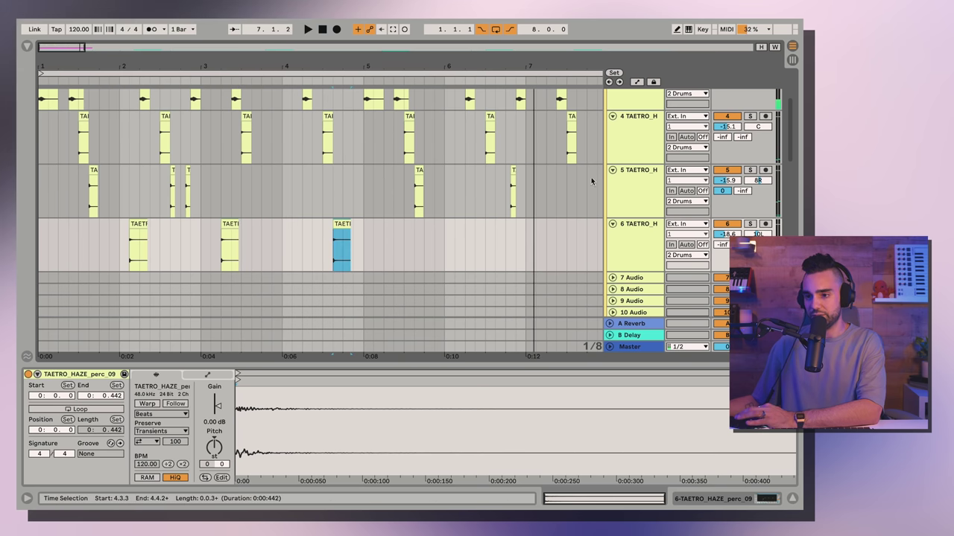
pyautogui.click(295, 244)
pyautogui.click(314, 252)
pyautogui.press('space')
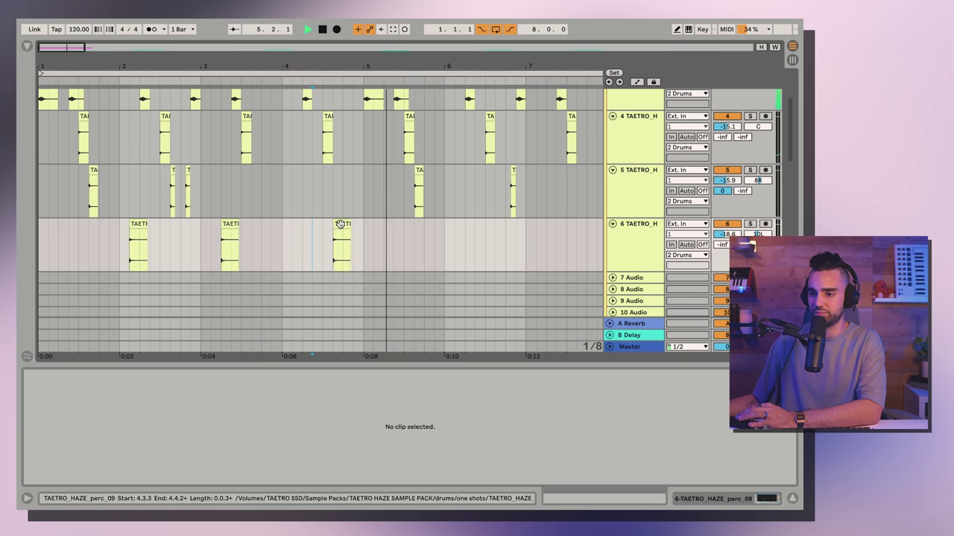
# Step: Copy the perc_09 clip at 4.3.3, paste it on beat 4 of bar 8 and play the end of the loop
pyautogui.click(340, 224)
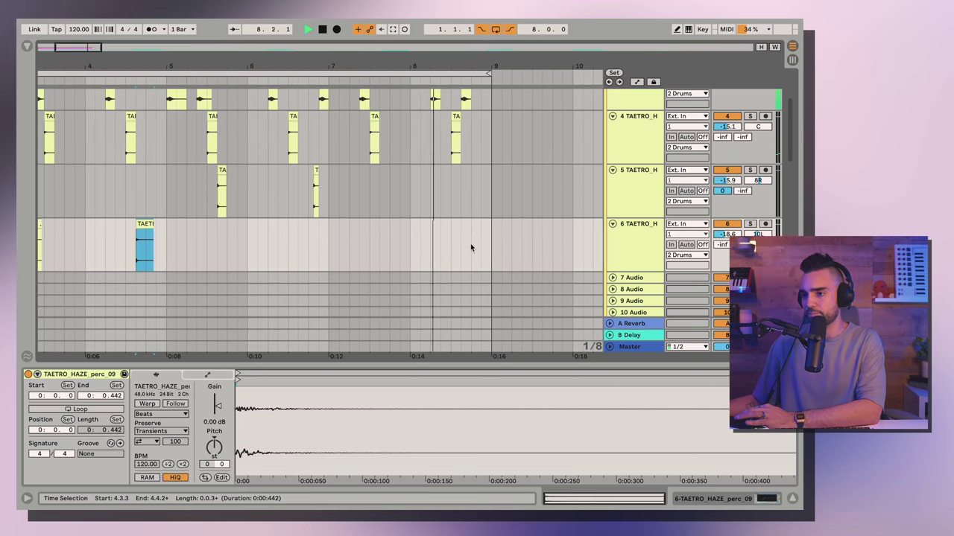
pyautogui.press('space')
pyautogui.click(461, 246)
pyautogui.click(470, 244)
pyautogui.press('super+v')
pyautogui.click(438, 245)
pyautogui.press('space')
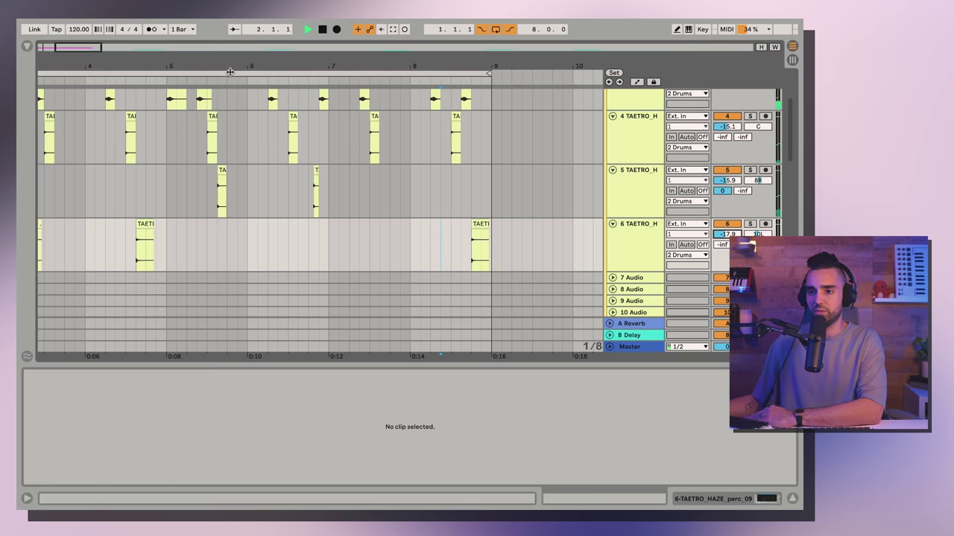
# Step: Fold all tracks inside the Drums group, listen to the eight-bar beat and stop playback
pyautogui.hscroll(-5, 321, 223)
pyautogui.scroll(-3, 320, 224)
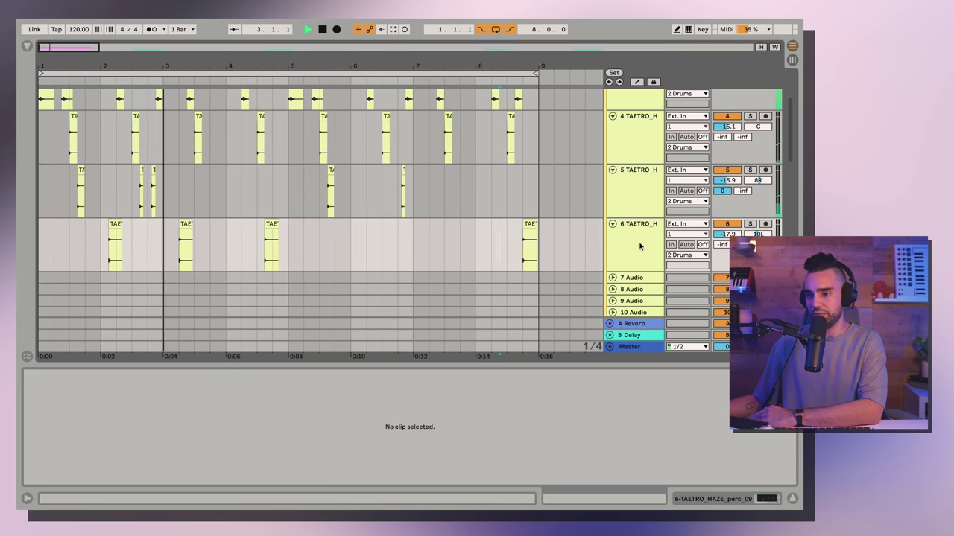
pyautogui.scroll(1, 638, 243)
pyautogui.scroll(1, 634, 239)
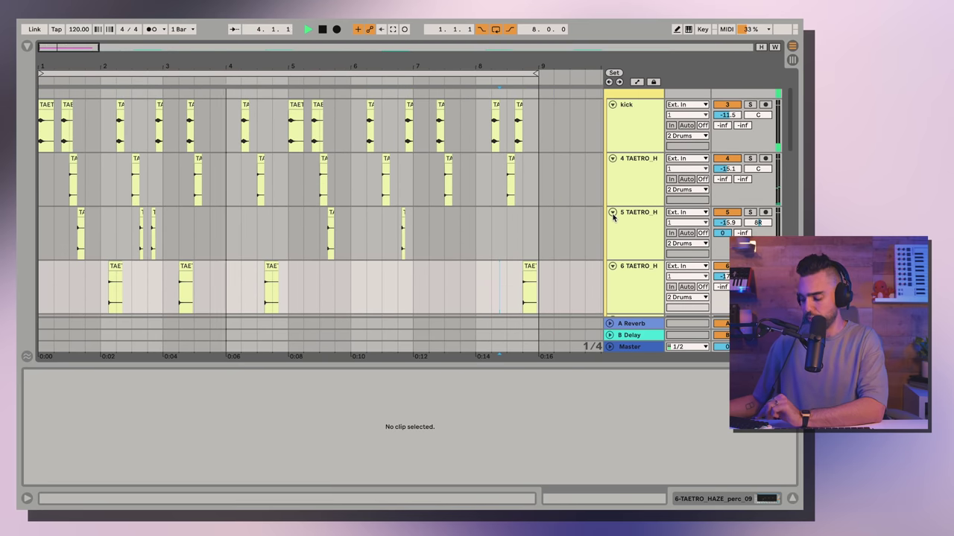
pyautogui.keyDown('alt'); pyautogui.click(612, 213); pyautogui.keyUp('alt')
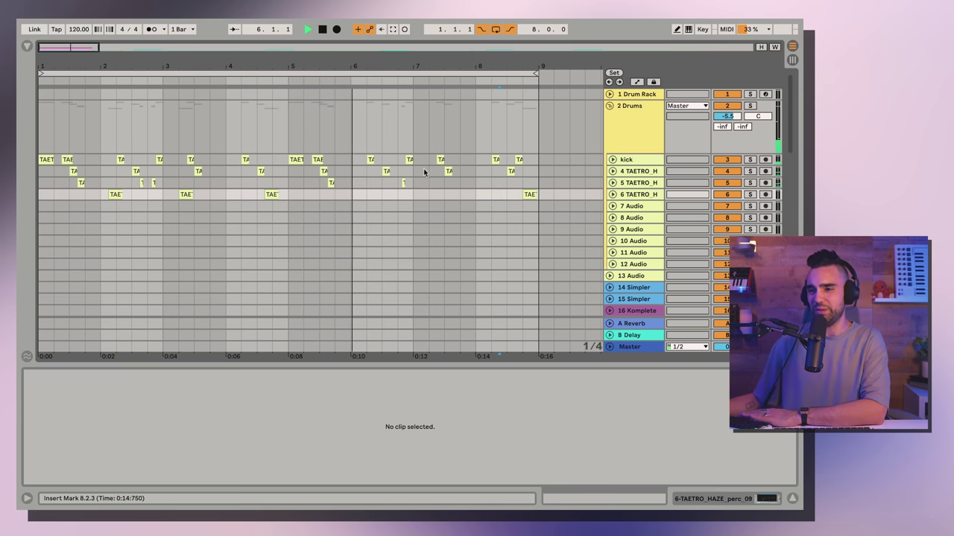
pyautogui.press('space')
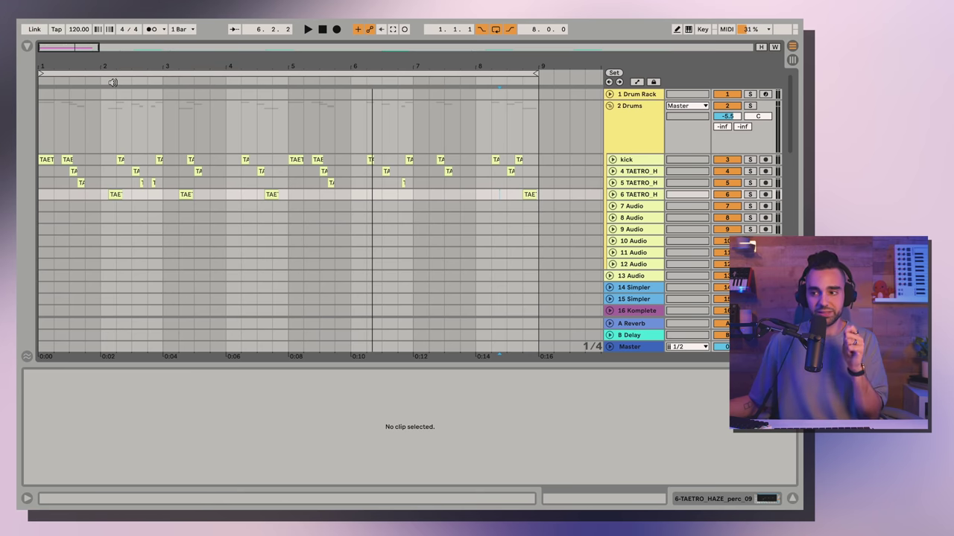
# Step: Show the browser, collapse the one shots folder, expand the shaker loops folder and preview TAETRO_HAZE_shaker_90bpm_04.wav and _03.wav
pyautogui.click(26, 47)
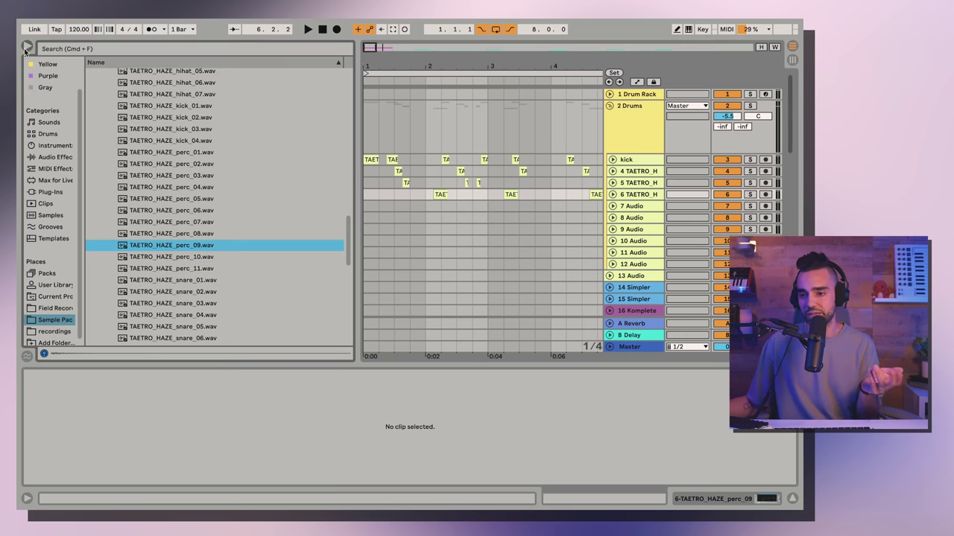
pyautogui.scroll(-5, 215, 279)
pyautogui.scroll(3, 180, 258)
pyautogui.scroll(5, 181, 258)
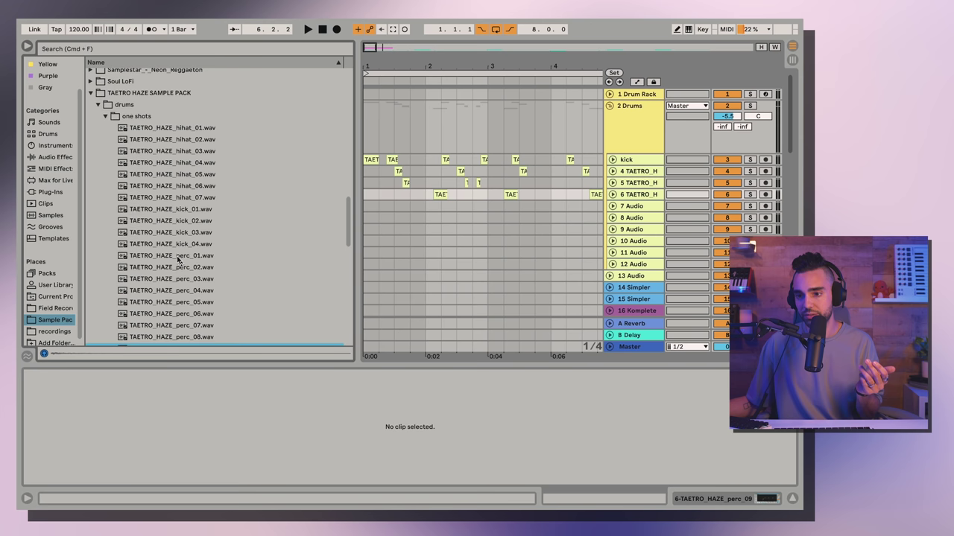
pyautogui.click(106, 117)
pyautogui.click(105, 128)
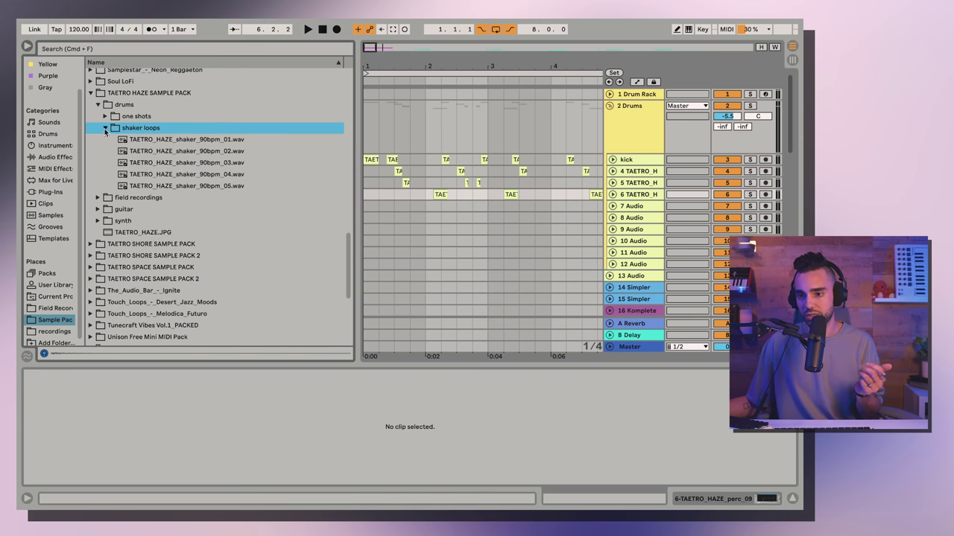
pyautogui.click(168, 175)
pyautogui.click(170, 163)
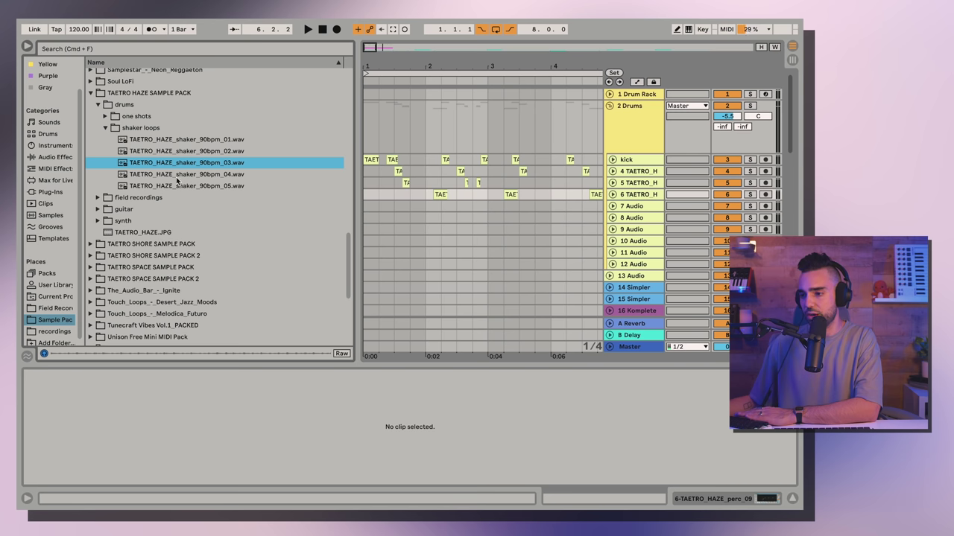
# Step: Try TAETRO_HAZE_shaker_90bpm_04.wav on audio track 13 at 1.1.1 and listen to it with the beat
pyautogui.moveTo(174, 176); pyautogui.dragTo(369, 271)
pyautogui.press('space')
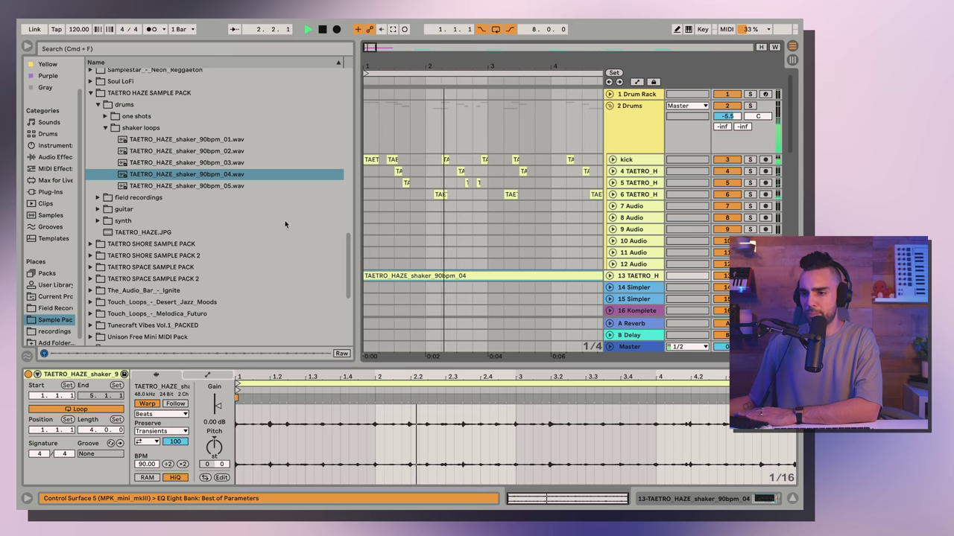
pyautogui.press('space')
# Step: Place TAETRO_HAZE_shaker_90bpm_05.wav on track 13 at 1.1.1 over the existing loop, play it and hide the browser
pyautogui.moveTo(226, 187); pyautogui.dragTo(366, 276)
pyautogui.press('space')
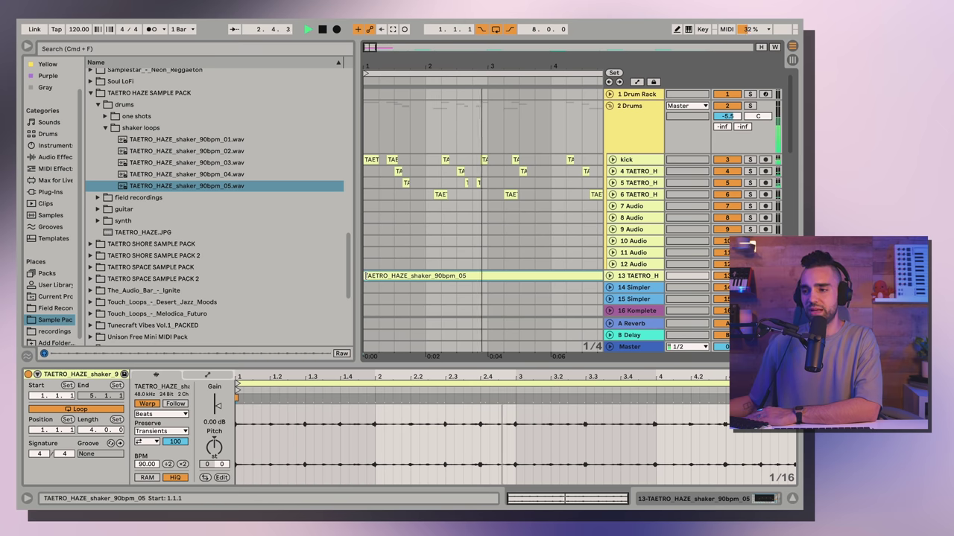
pyautogui.click(27, 47)
# Step: Duplicate the shaker_90bpm_05 clip on track 13 to cover bars 5 to 8 and listen to the beat with it
pyautogui.click(256, 278)
pyautogui.press('space')
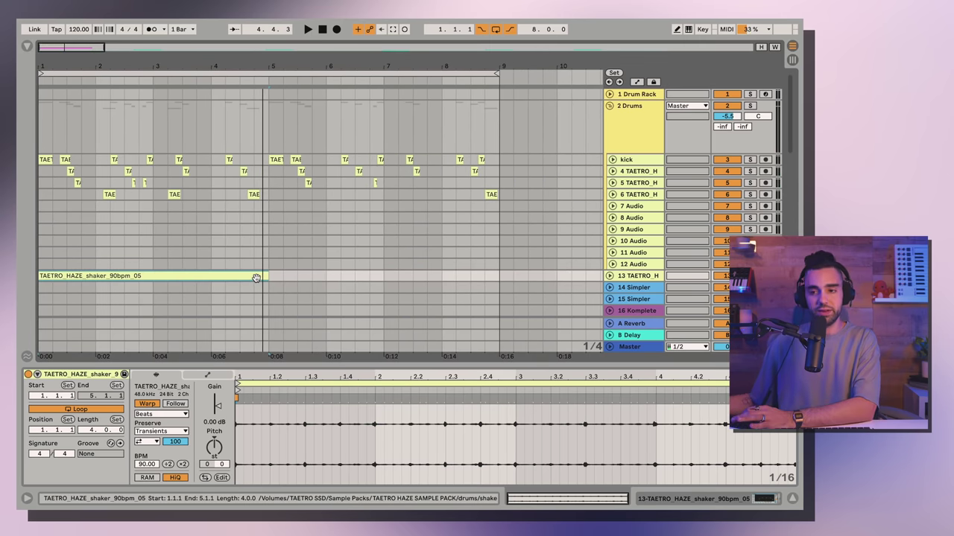
pyautogui.hotkey('ctrl', 'd')
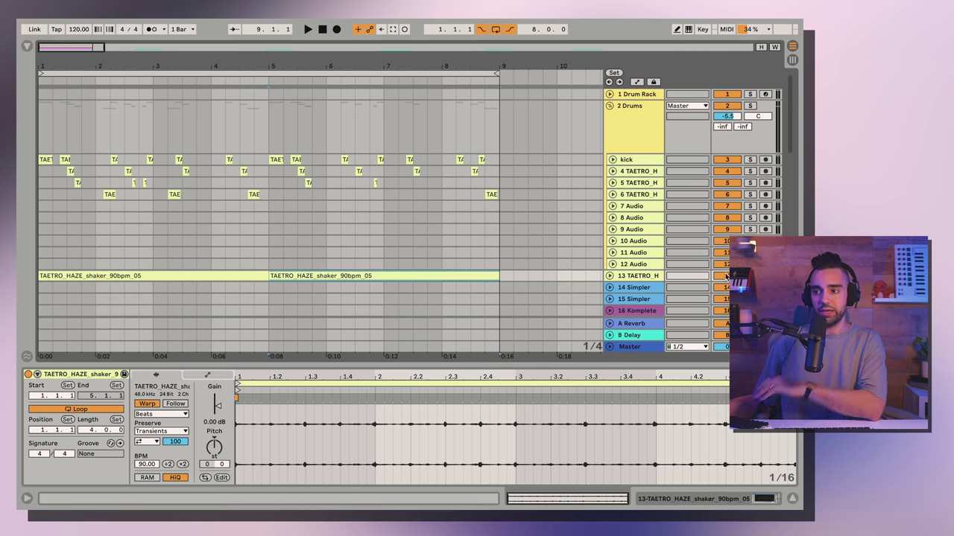
pyautogui.press('space')
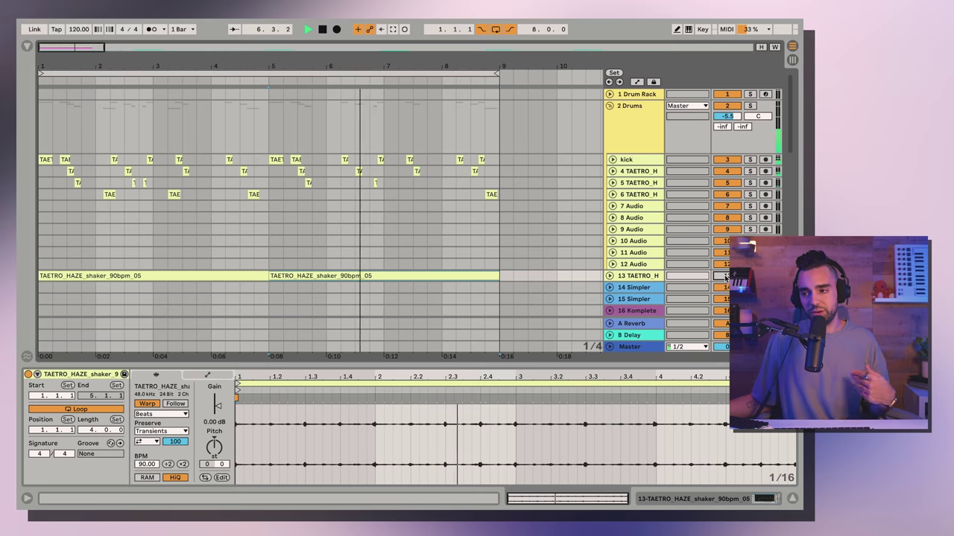
pyautogui.rightClick(726, 278)
pyautogui.press('Escape')
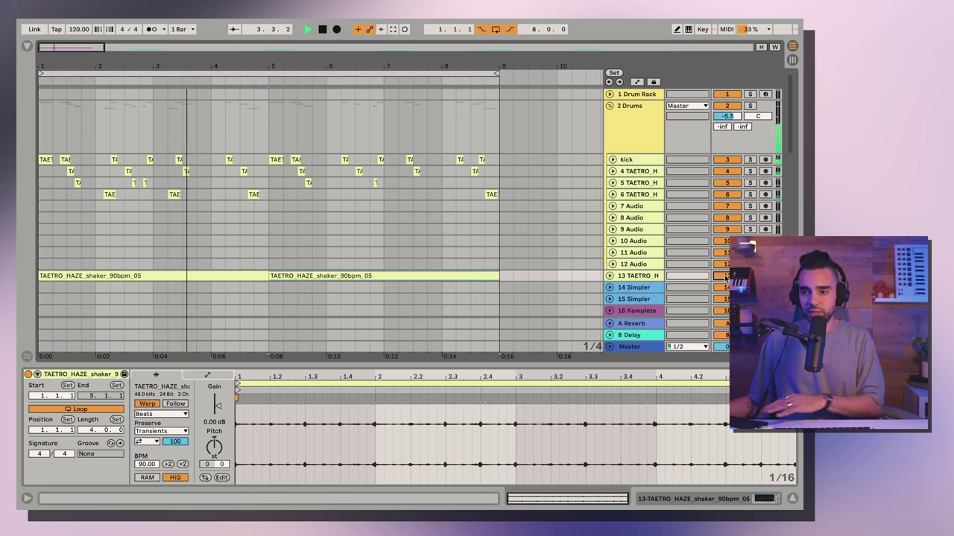
pyautogui.press('space')
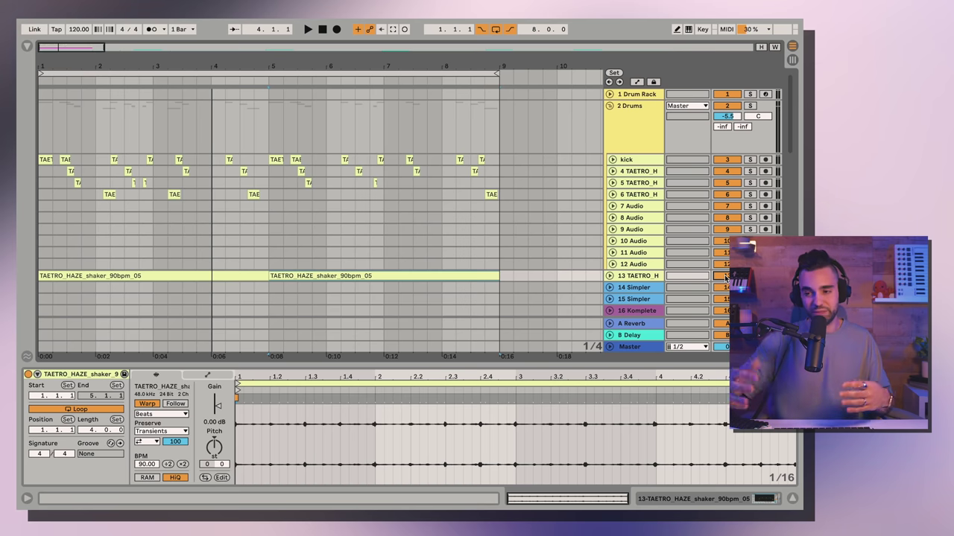
# Step: Look over the melodic tracks with the Drums group collapsed, unfold the group again and review its drum clips
pyautogui.click(608, 106)
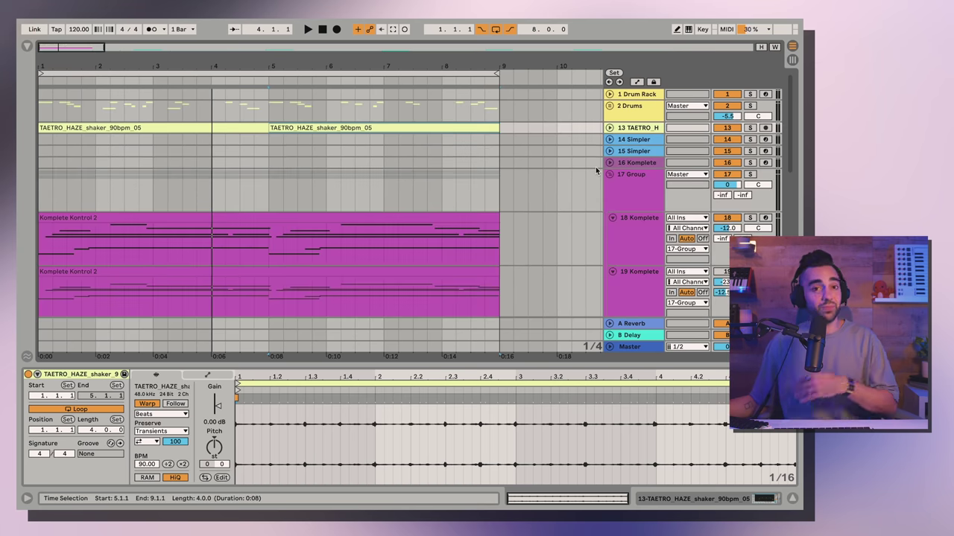
pyautogui.scroll(-1, 556, 209)
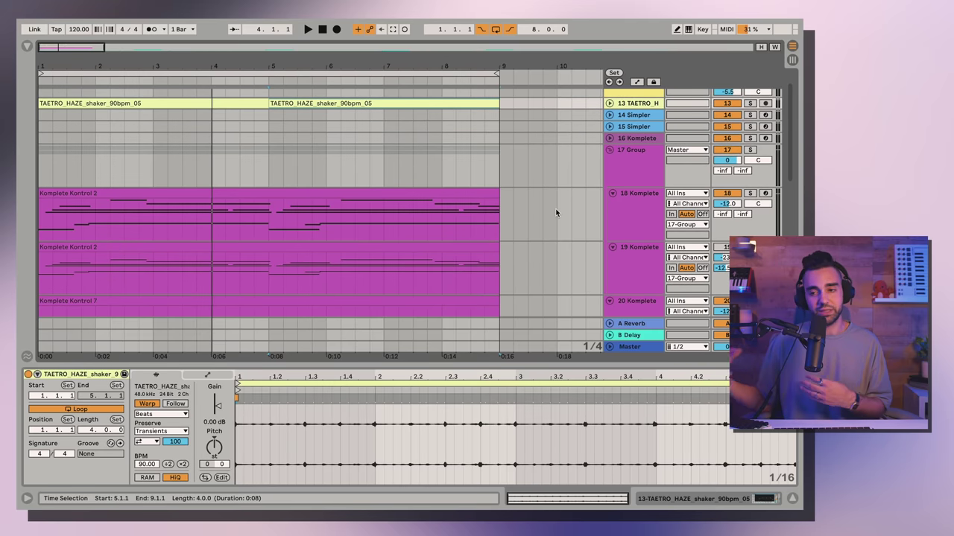
pyautogui.scroll(1, 598, 186)
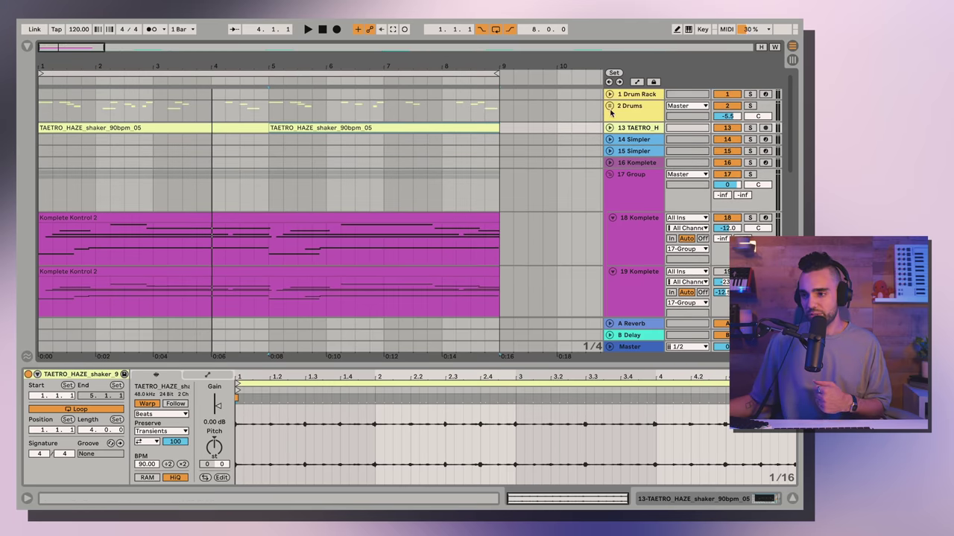
pyautogui.click(610, 106)
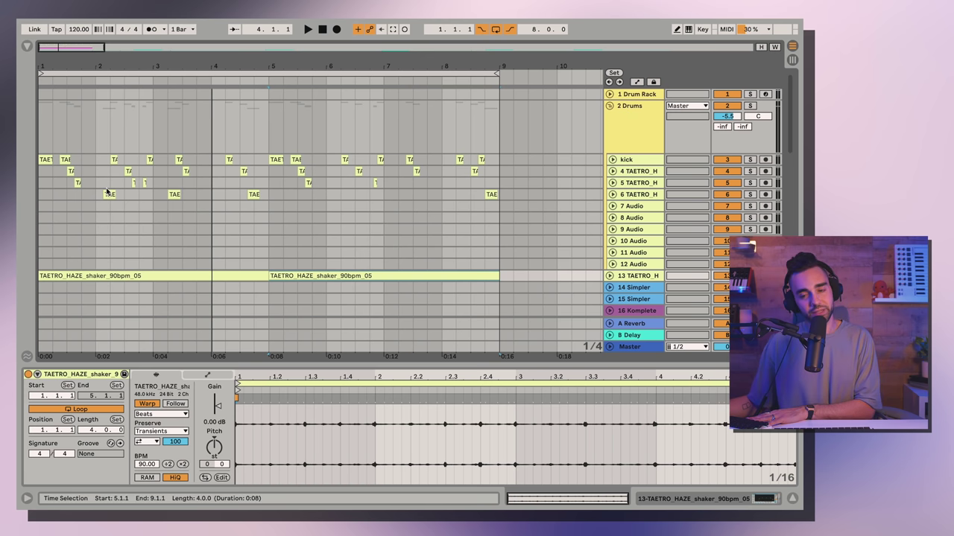
pyautogui.scroll(-1, 164, 187)
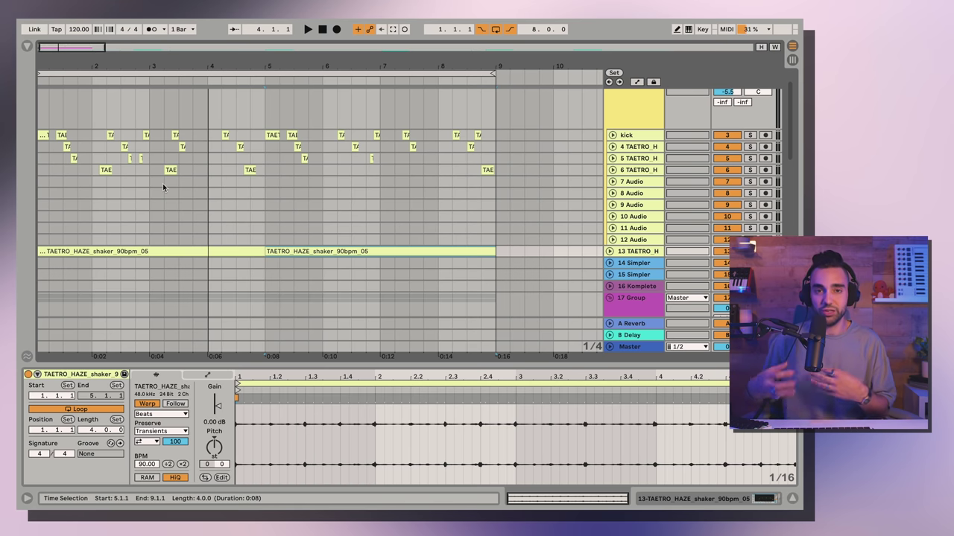
# Step: Play the beat with the shaker loop, collapse the Drums group and stop playback
pyautogui.press('space')
pyautogui.scroll(2, 548, 145)
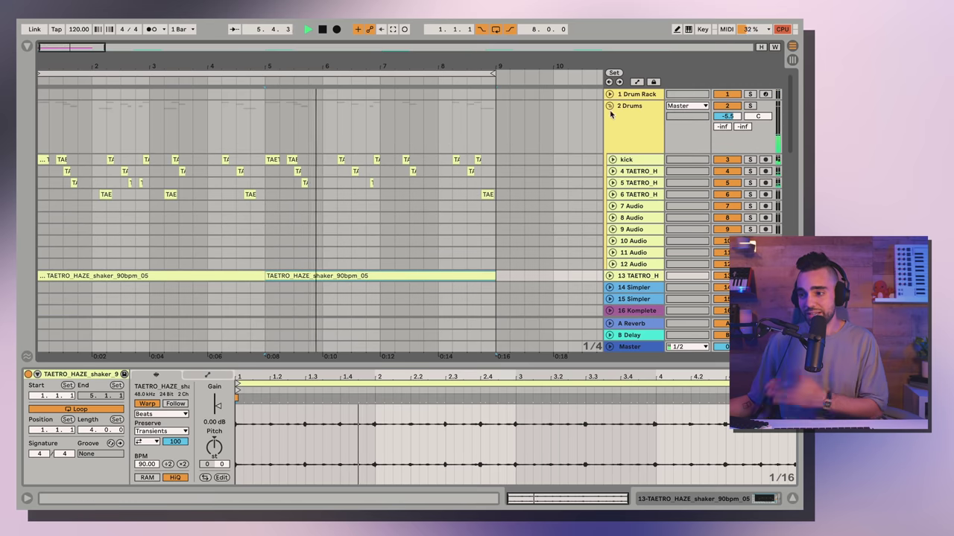
pyautogui.click(610, 107)
pyautogui.press('space')
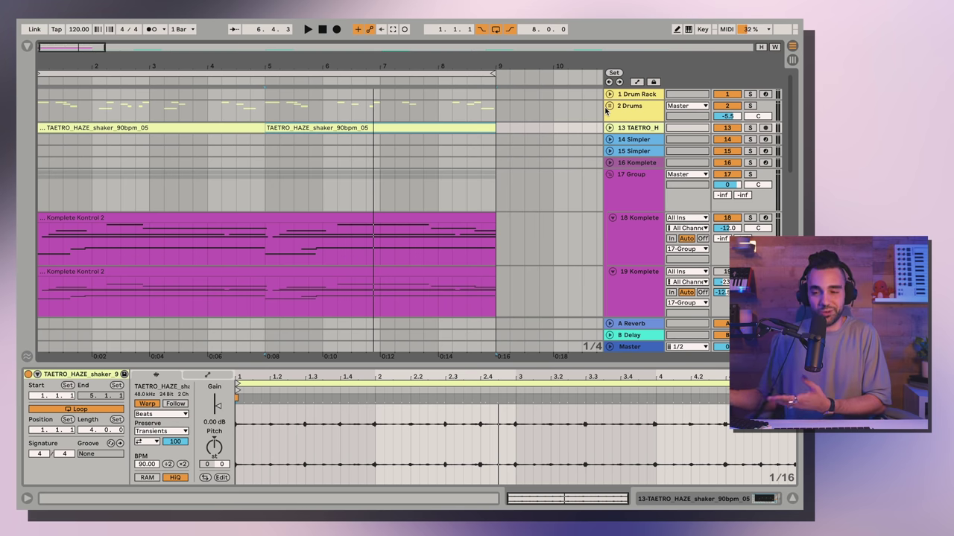
# Step: Play the arrangement and look over the Komplete and LABS tracks further down the track list
pyautogui.press('space')
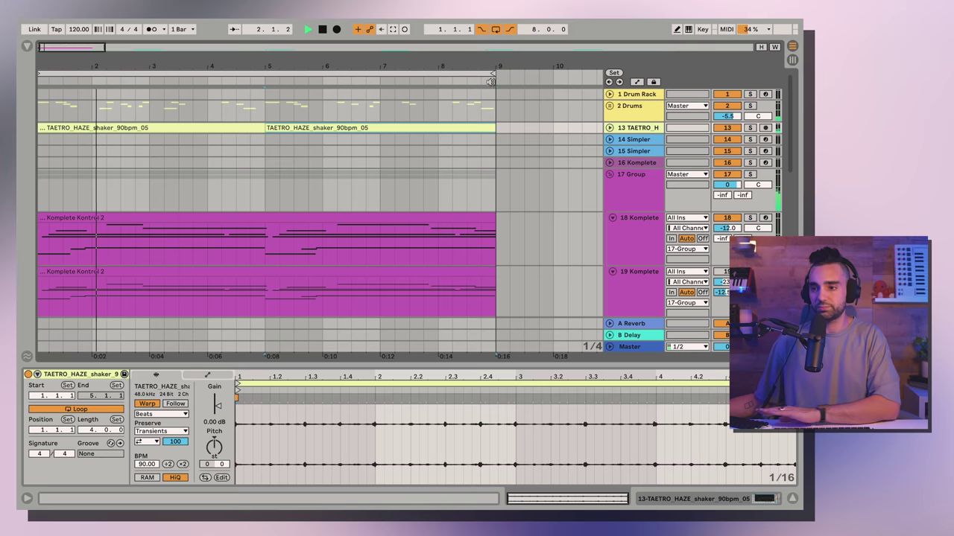
pyautogui.scroll(-5, 449, 191)
pyautogui.scroll(-4, 447, 191)
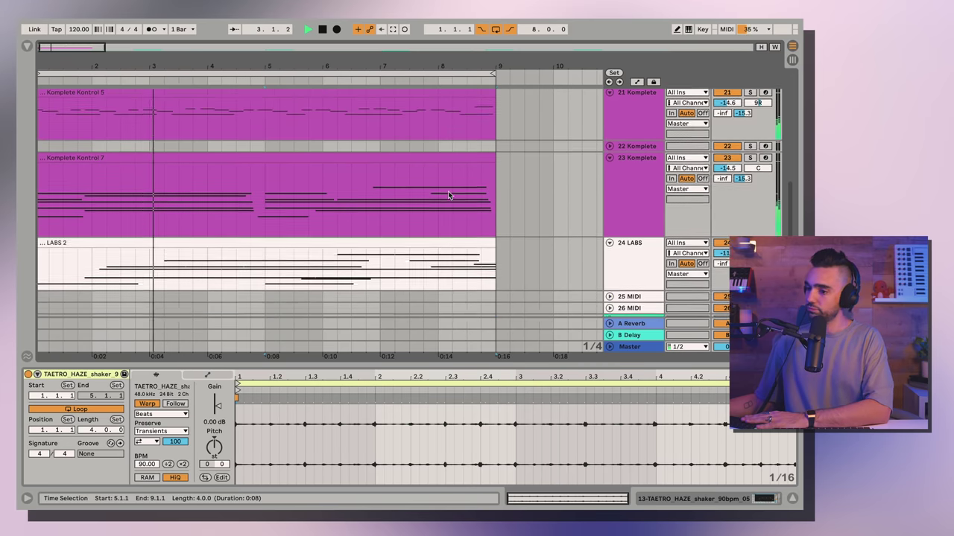
# Step: Fold group track 17 and open the Komplete Kontrol instrument on track 16 with the Glaze preset PhotoSynthesis
pyautogui.scroll(10, 448, 192)
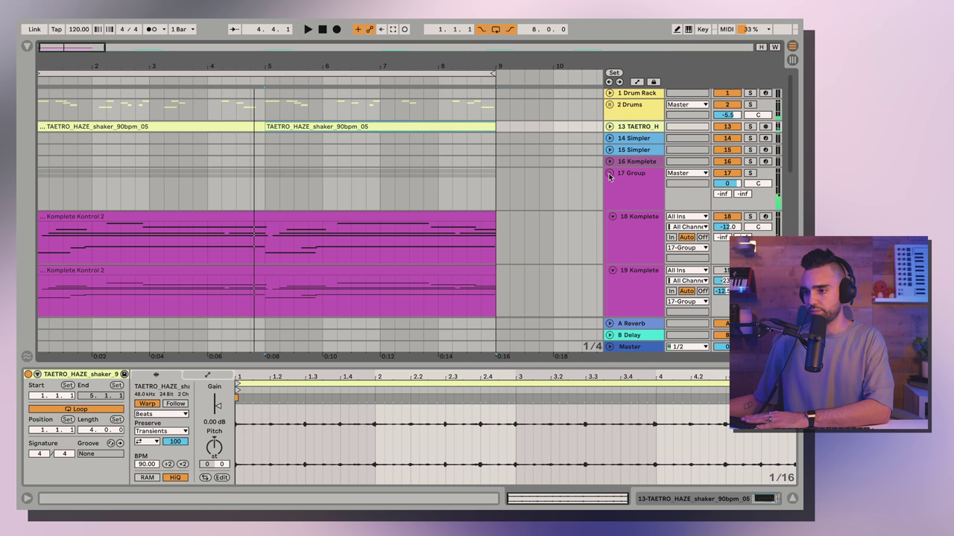
pyautogui.click(609, 174)
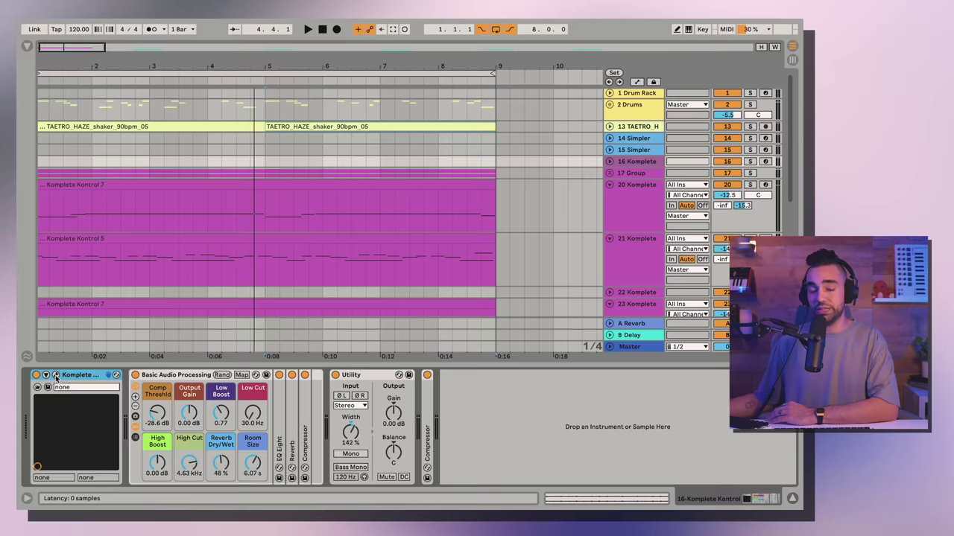
pyautogui.click(56, 375)
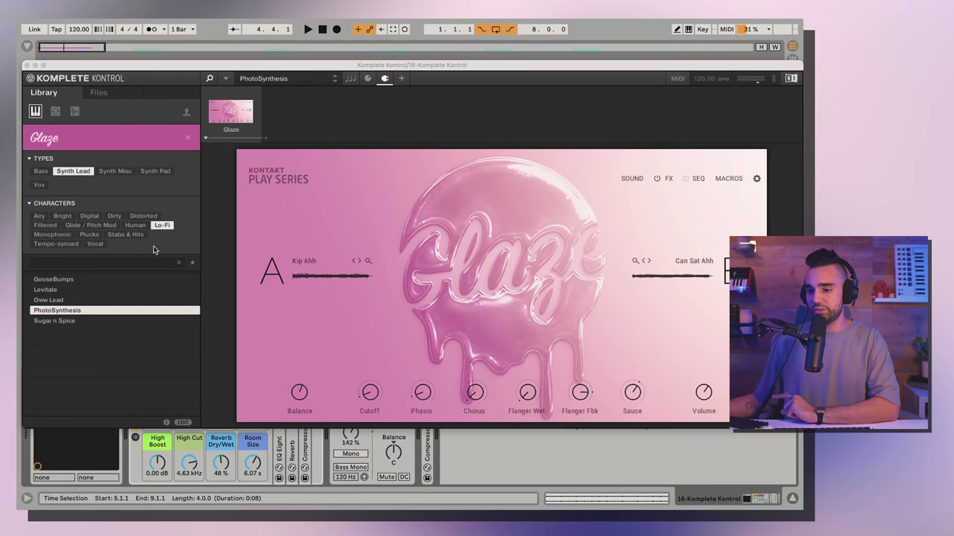
pyautogui.moveTo(126, 66); pyautogui.dragTo(107, 266)
# Step: Arm and unfold track 16, record an eight-bar PhotoSynthesis part using C3, D3 and G3, and close the instrument window
pyautogui.click(768, 162)
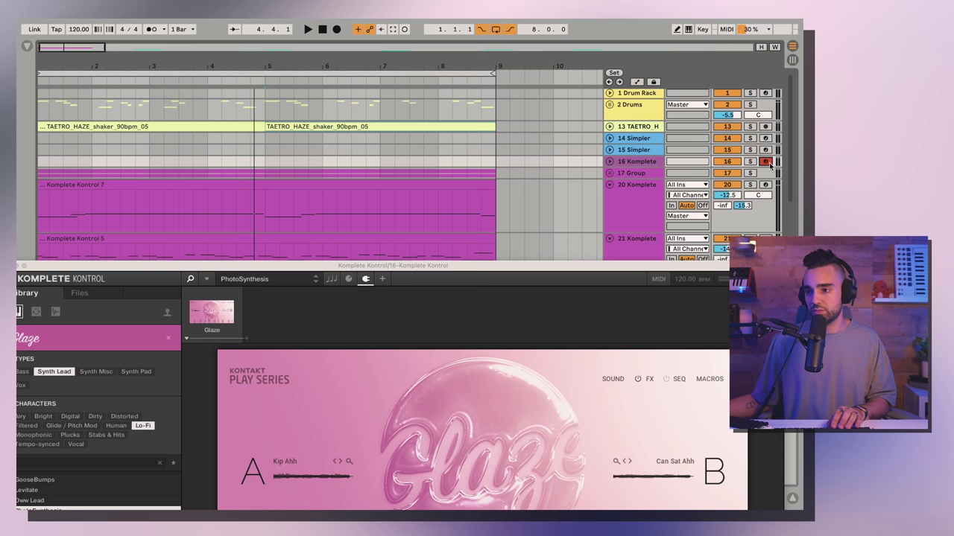
pyautogui.moveTo(510, 267); pyautogui.dragTo(519, 89)
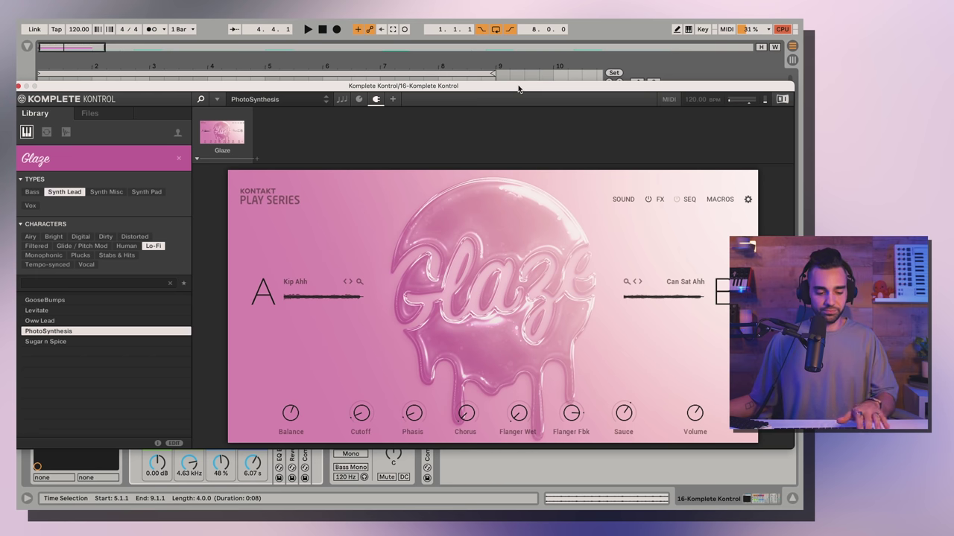
pyautogui.moveTo(518, 89); pyautogui.dragTo(554, 196)
pyautogui.click(611, 161)
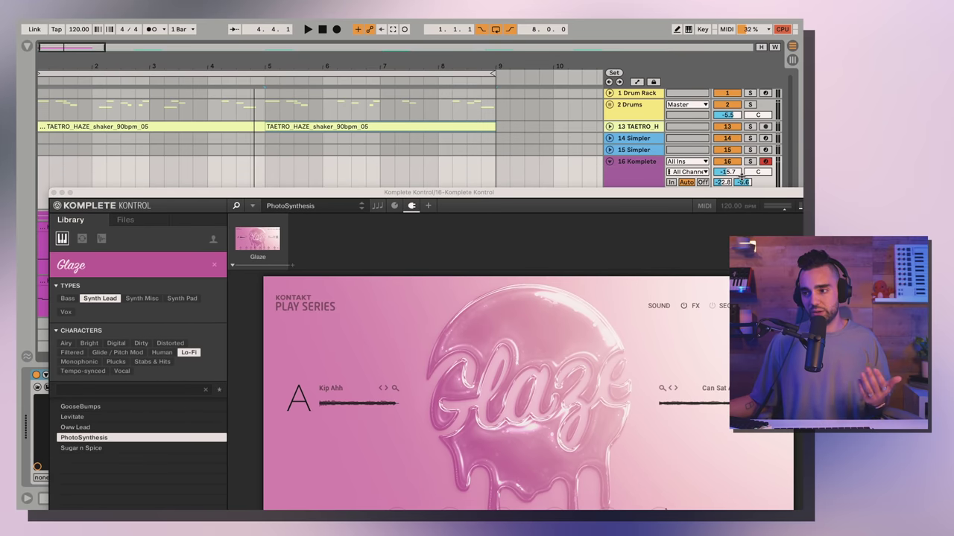
pyautogui.moveTo(744, 198); pyautogui.dragTo(731, 98)
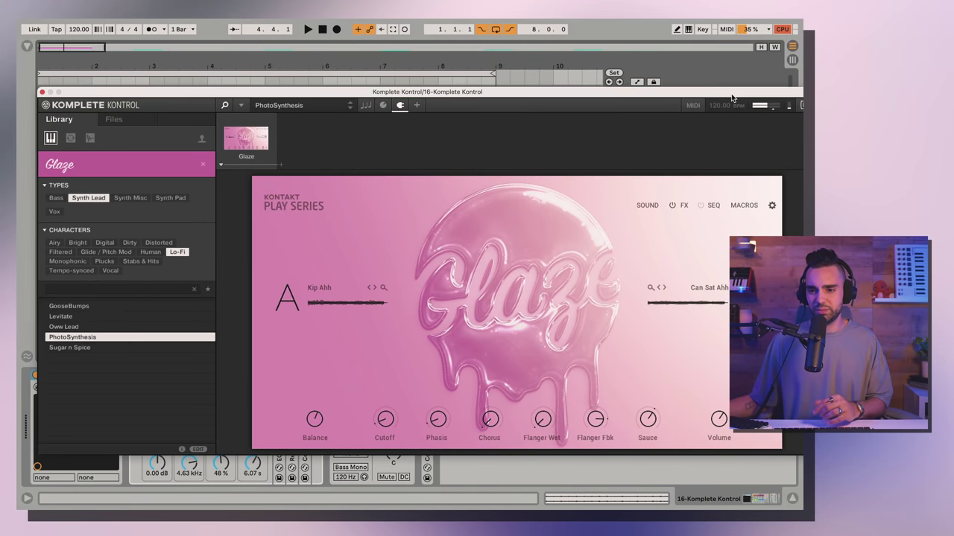
pyautogui.click(322, 29)
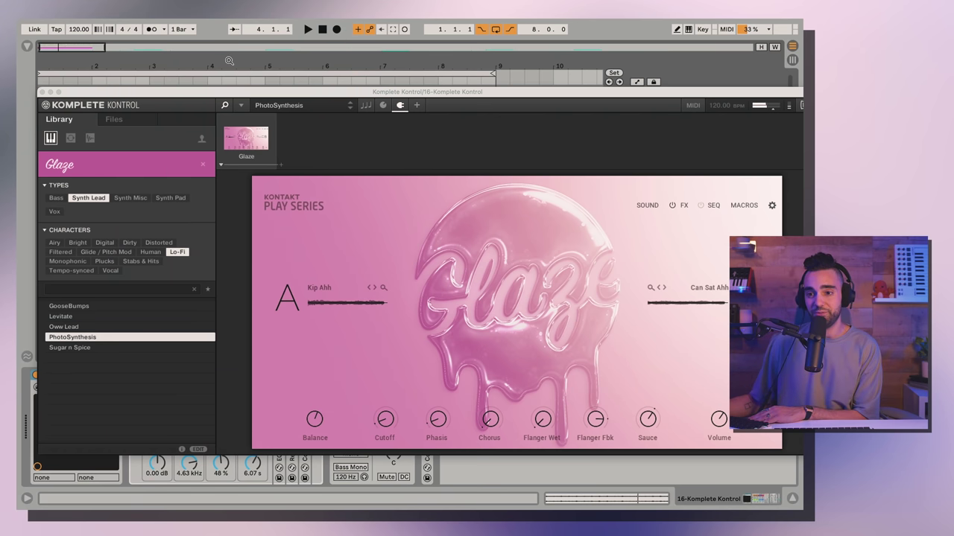
pyautogui.click(43, 93)
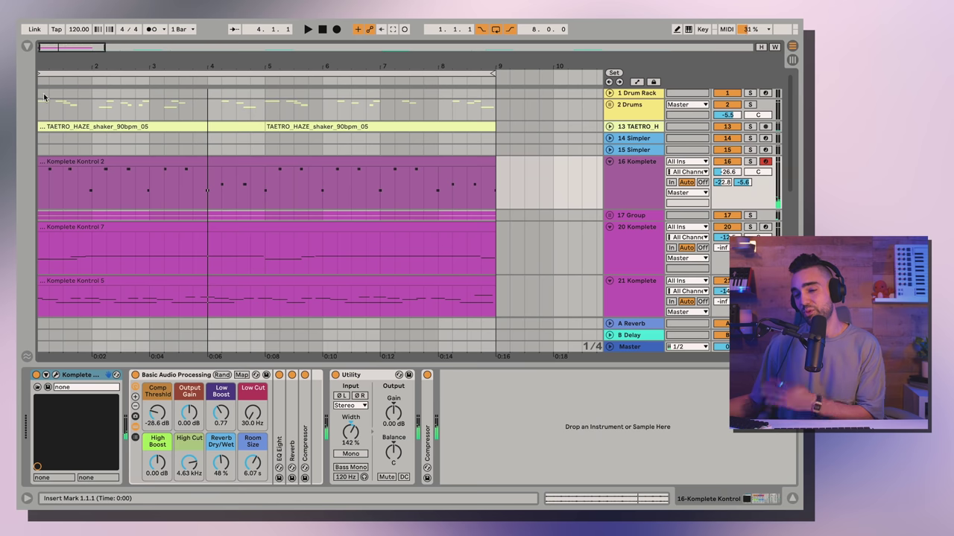
# Step: Open the recorded clip on track 16, start playback and quantize all its notes
pyautogui.doubleClick(135, 175)
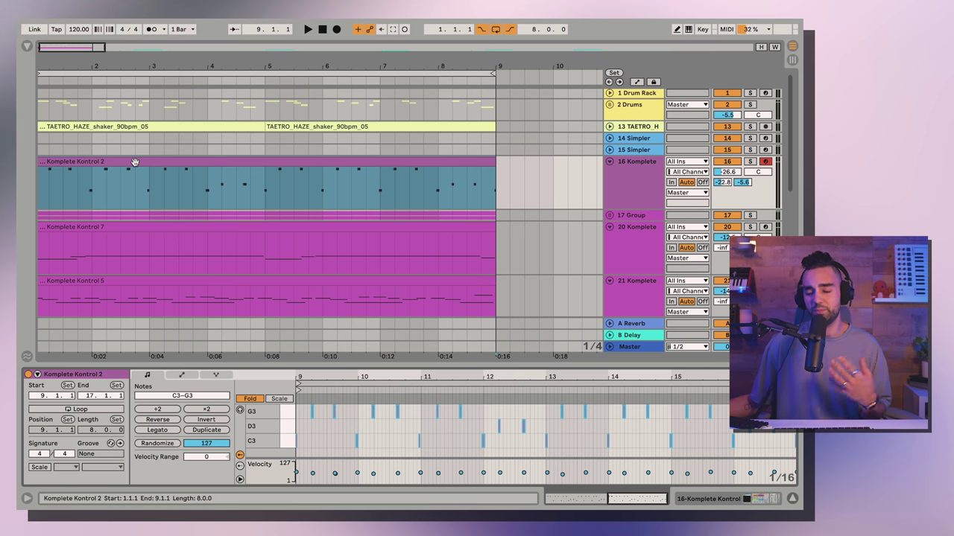
pyautogui.press('space')
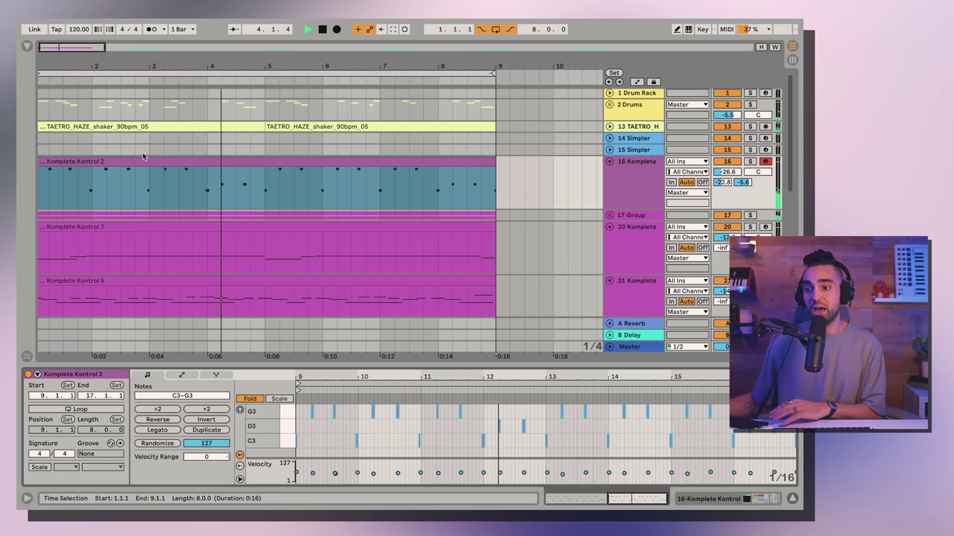
pyautogui.click(379, 455)
pyautogui.hotkey('ctrl', 'a')
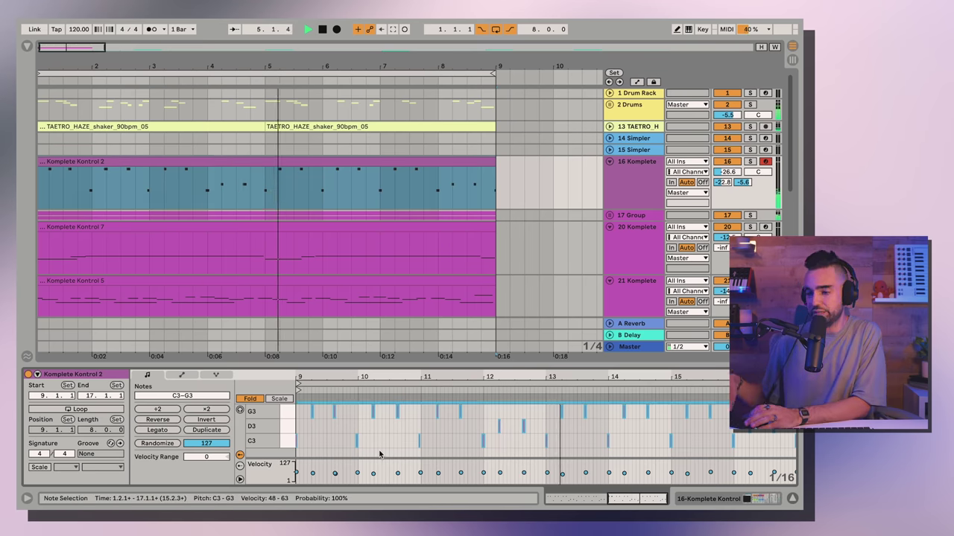
pyautogui.hscroll(-1, 345, 431)
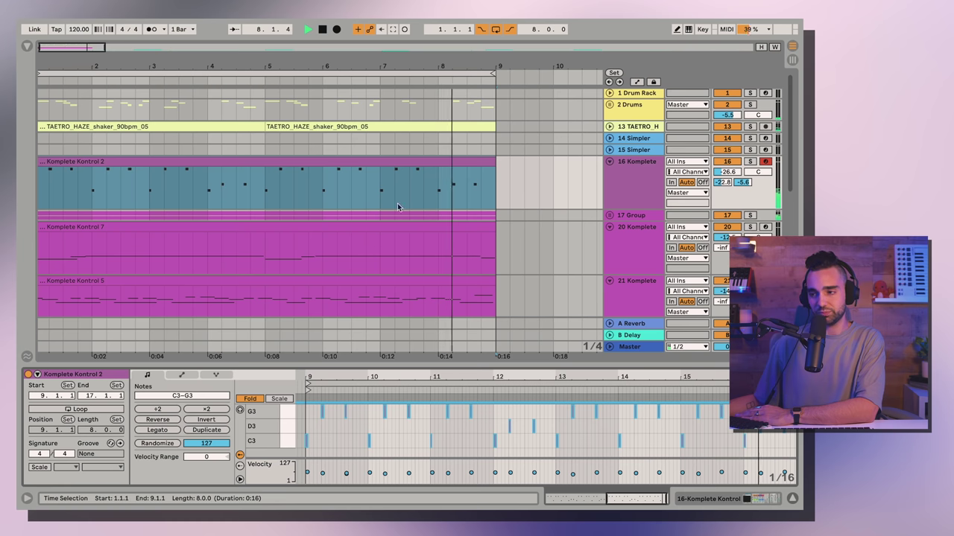
# Step: Listen to the arrangement with the new track 16 part, fold the track and stop playback
pyautogui.press('space')
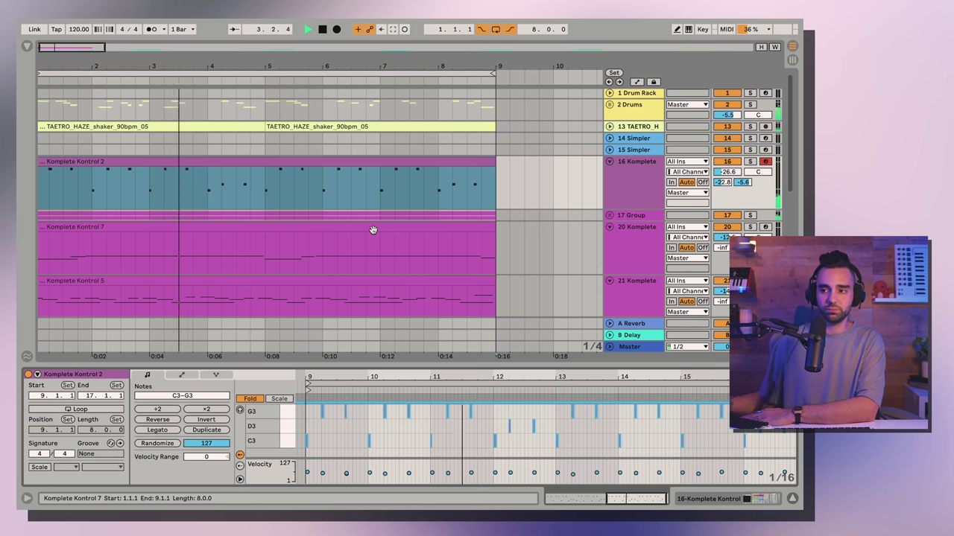
pyautogui.click(609, 161)
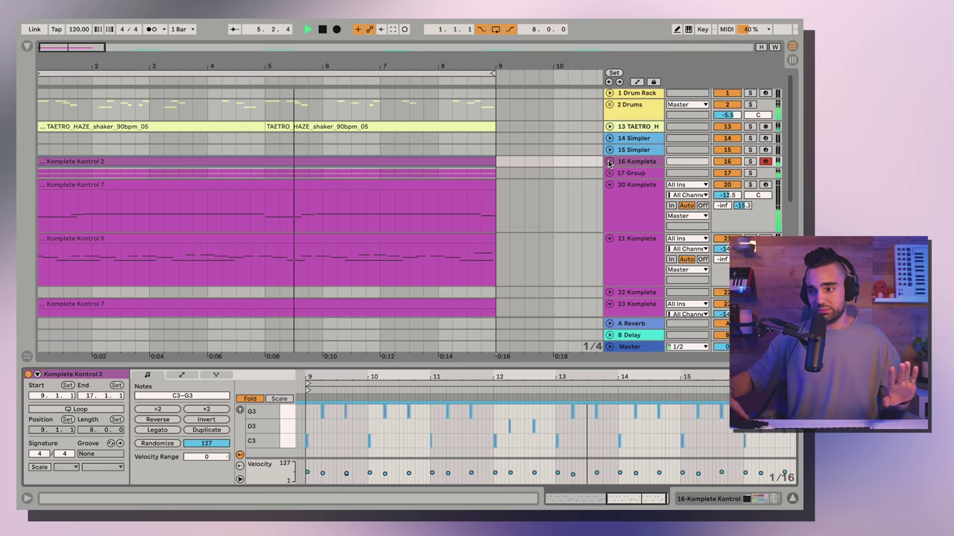
pyautogui.press('space')
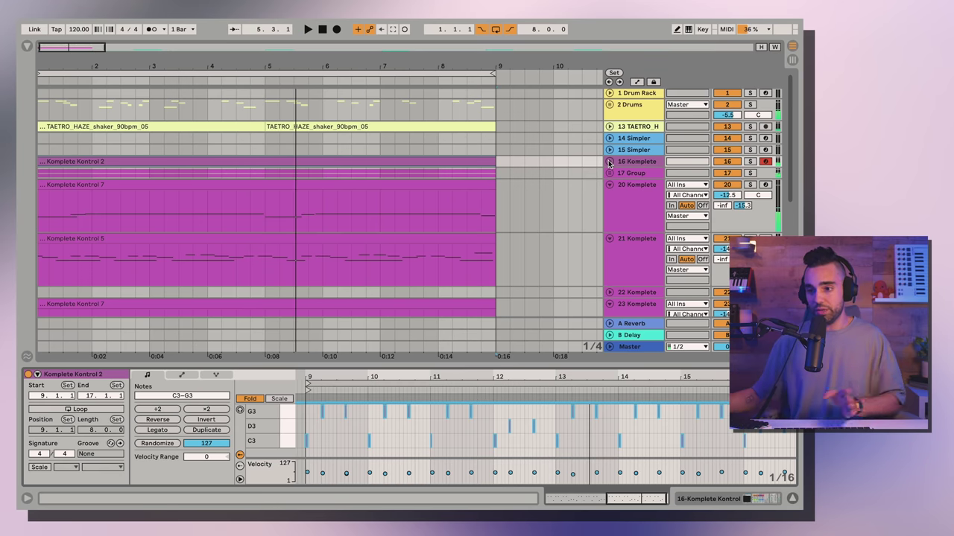
# Step: Review the shaker track 13, Komplete track 16 and group track 17 by selecting each in turn
pyautogui.click(627, 127)
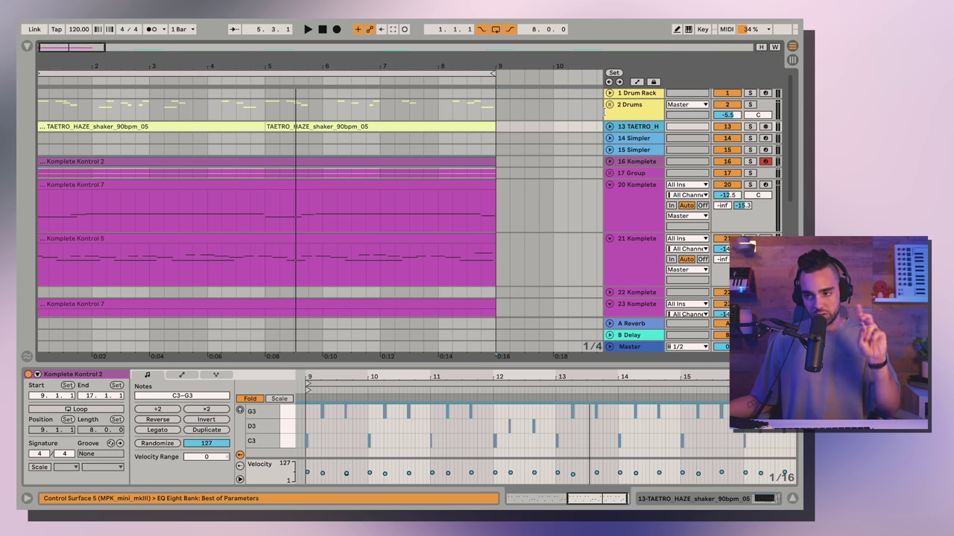
pyautogui.click(630, 164)
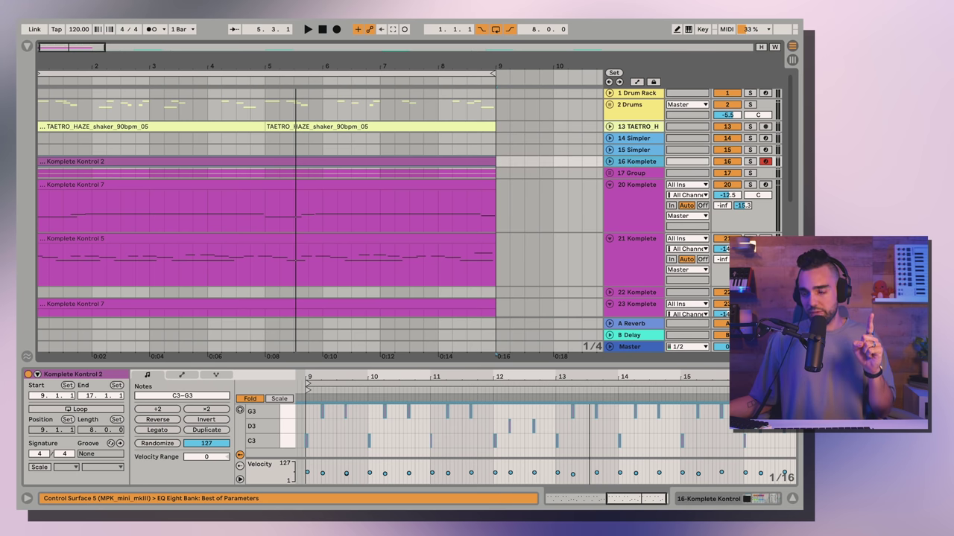
pyautogui.click(624, 176)
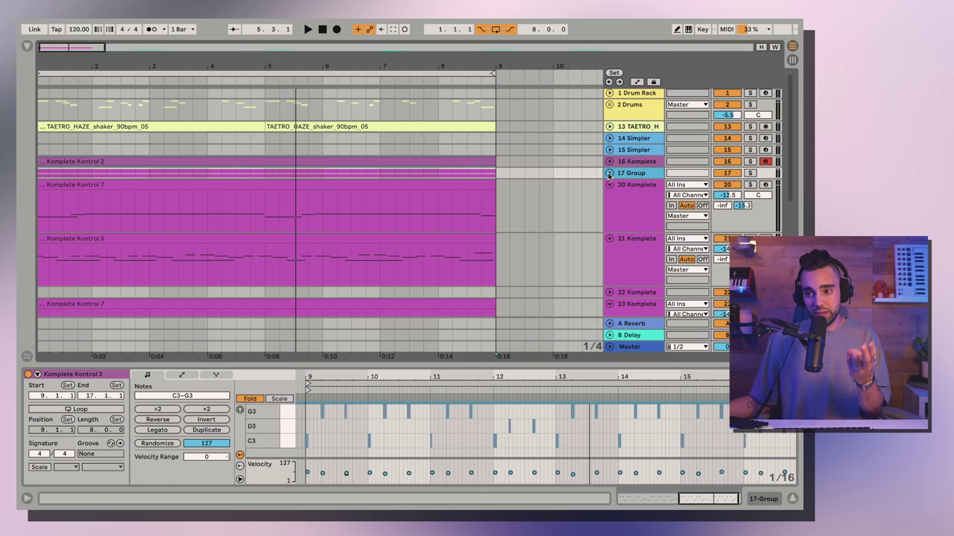